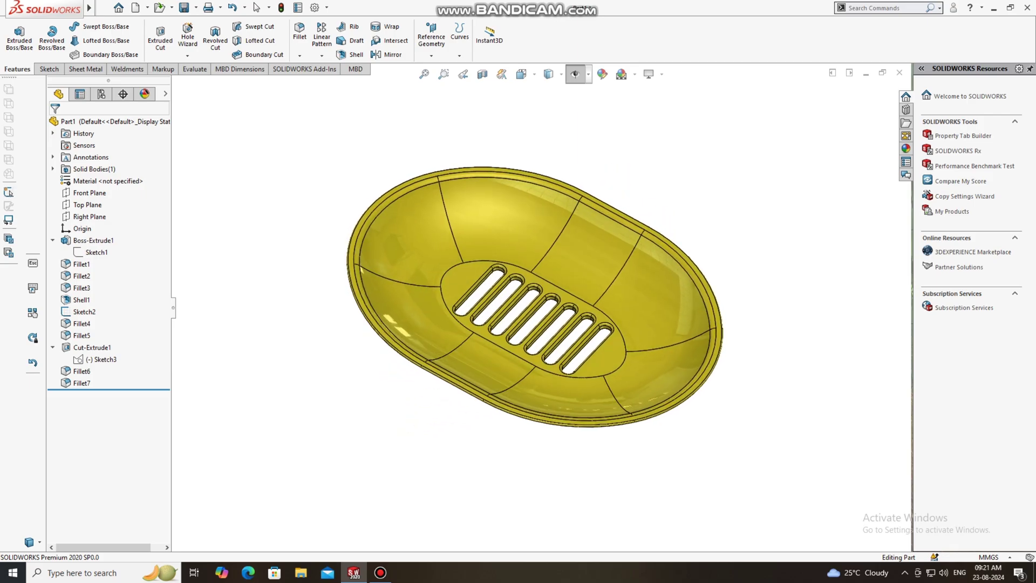
# Step: Inspect the finished oval dish shaded without edges, and restore the Shaded With Edges display
pyautogui.scroll(-3, 502, 317)
pyautogui.scroll(2, 541, 306)
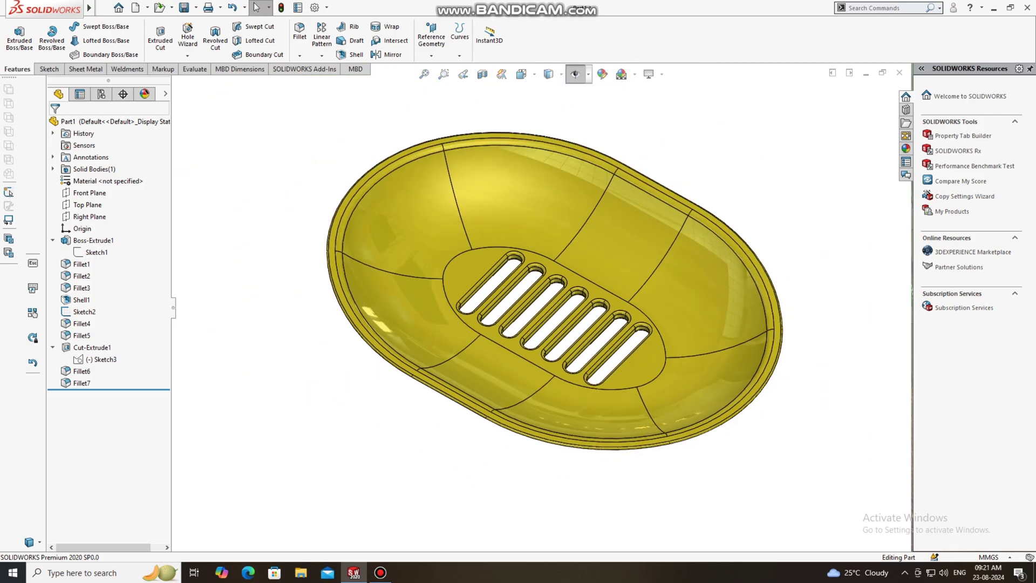
pyautogui.click(561, 75)
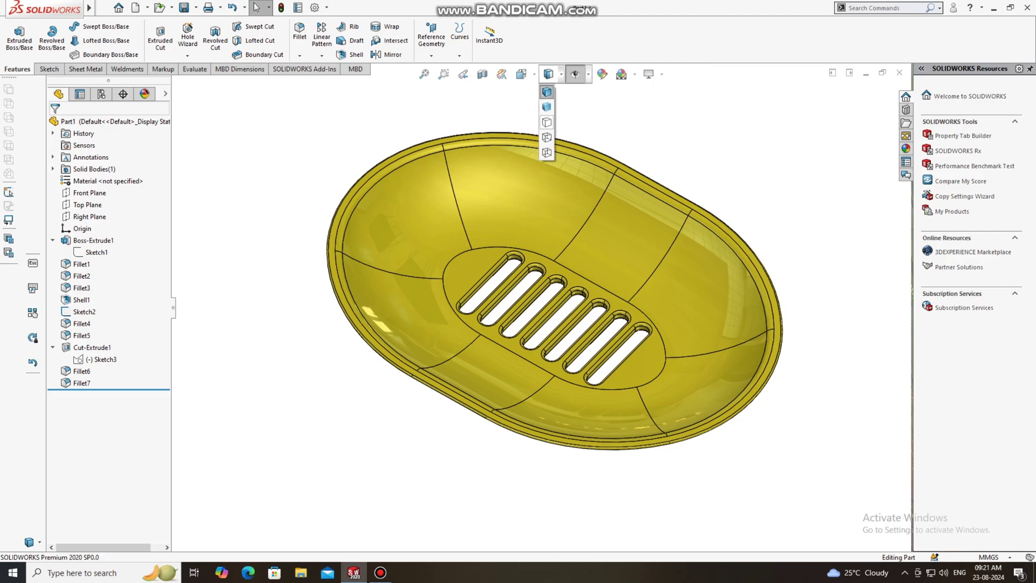
pyautogui.click(546, 126)
pyautogui.scroll(-8, 532, 315)
pyautogui.moveTo(527, 355)
pyautogui.mouseDown(button='middle')
pyautogui.moveTo(493, 326)
pyautogui.moveTo(550, 372)
pyautogui.moveTo(502, 318)
pyautogui.moveTo(545, 359)
pyautogui.mouseUp(button='middle')
pyautogui.scroll(6, 542, 307)
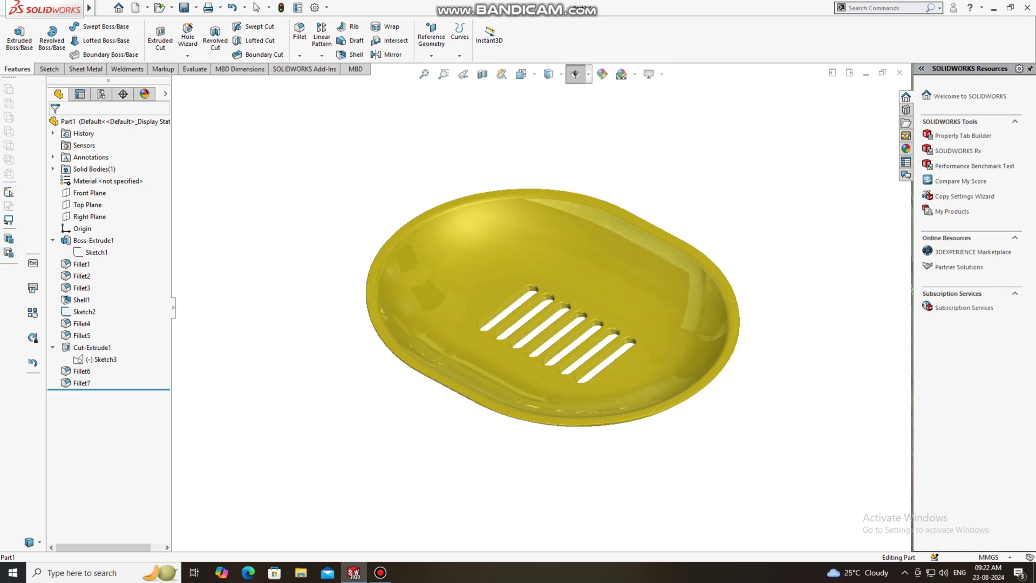
pyautogui.click(548, 74)
pyautogui.click(547, 91)
pyautogui.scroll(-3, 547, 304)
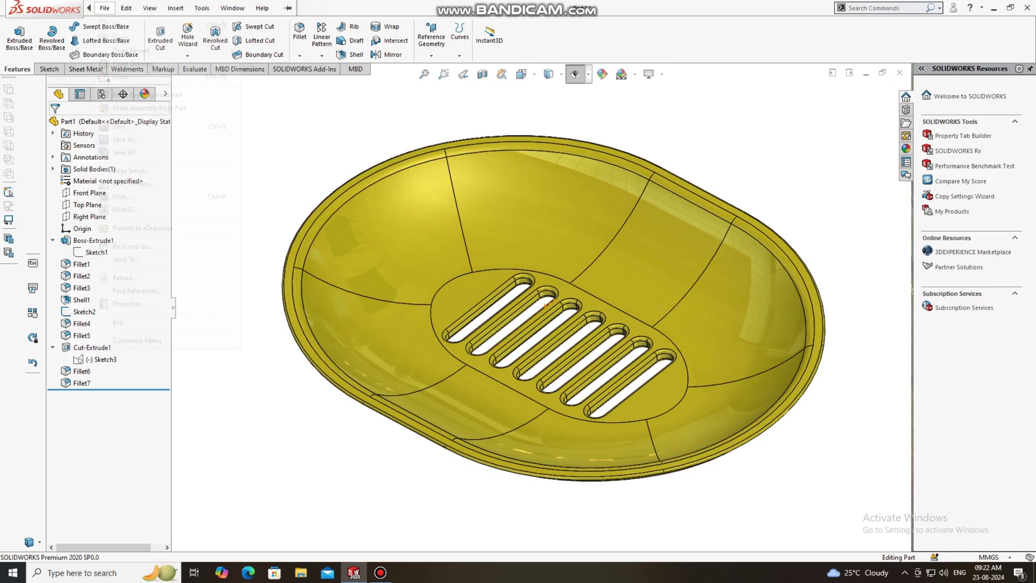
# Step: Create a new part document and apply the Plain White scene to it
pyautogui.click(103, 8)
pyautogui.click(113, 23)
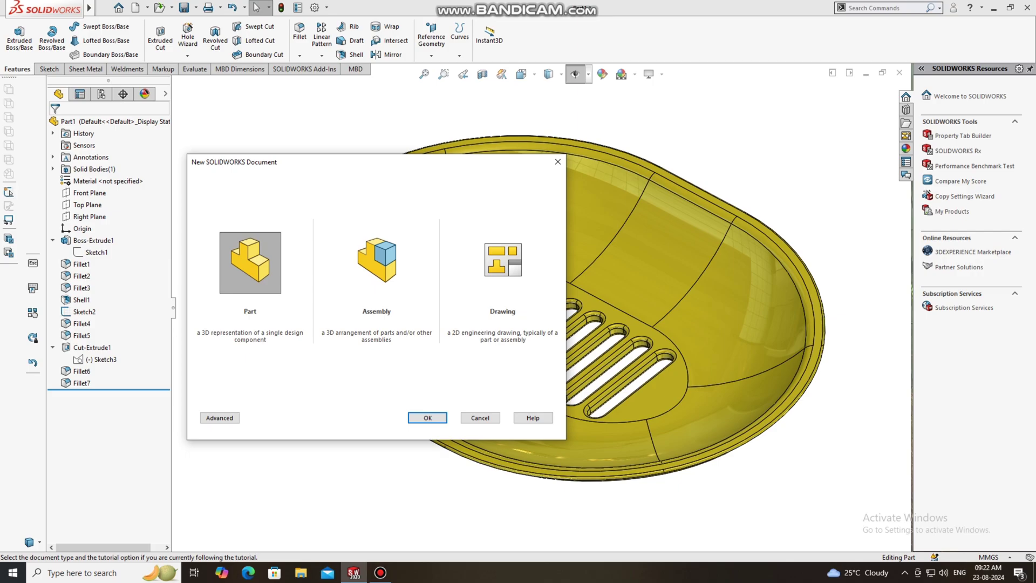
pyautogui.press('Return')
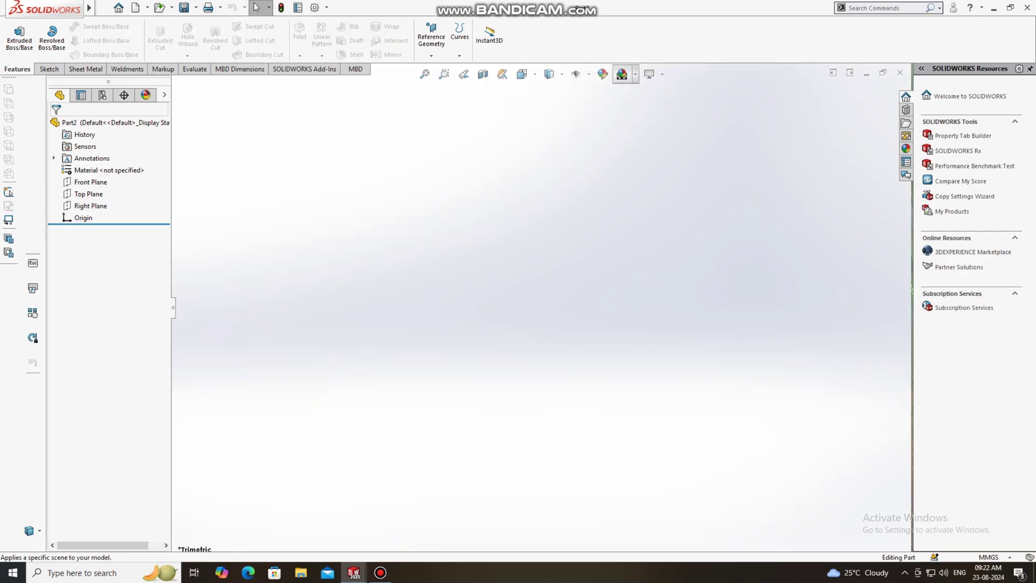
pyautogui.click(621, 74)
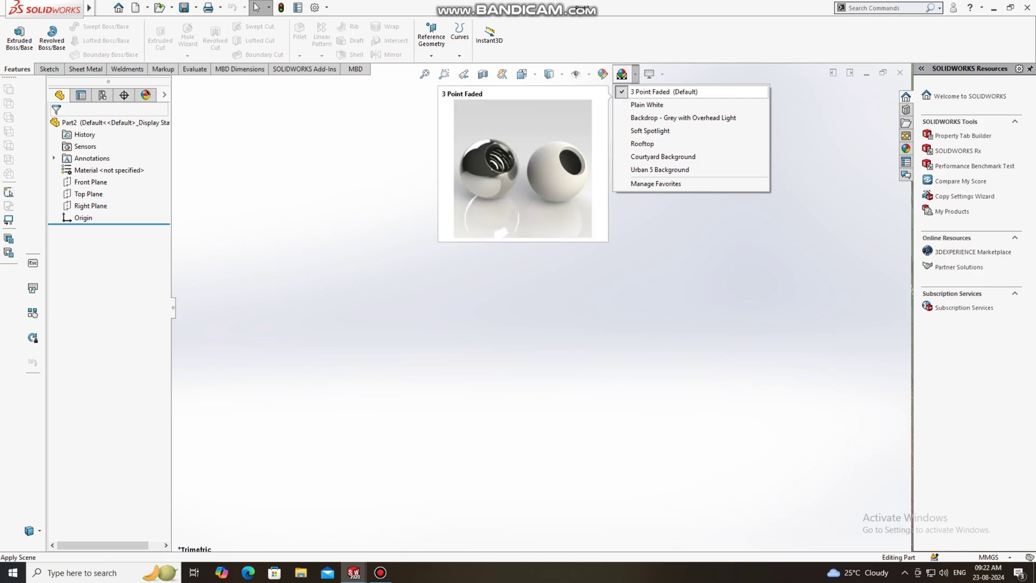
pyautogui.click(646, 105)
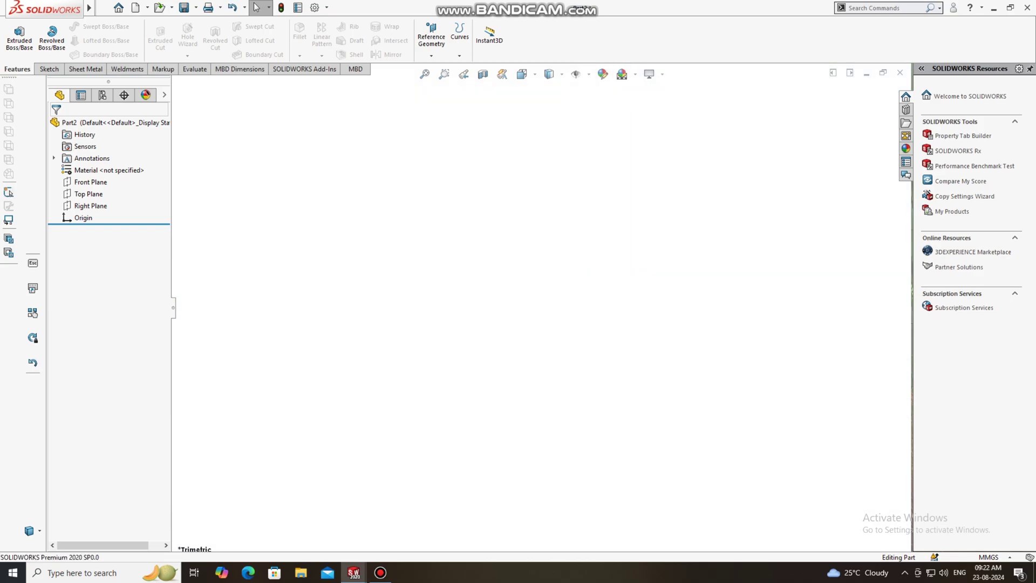
# Step: Start a sketch on the Top Plane and draw a center rectangle about 152 by 102 mm from the origin
pyautogui.rightClick(88, 193)
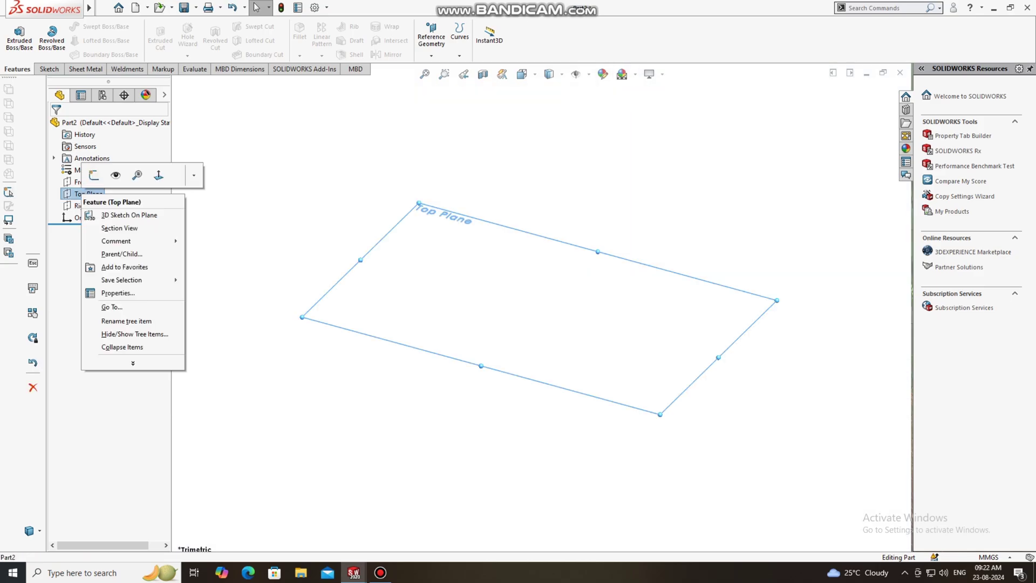
pyautogui.click(93, 174)
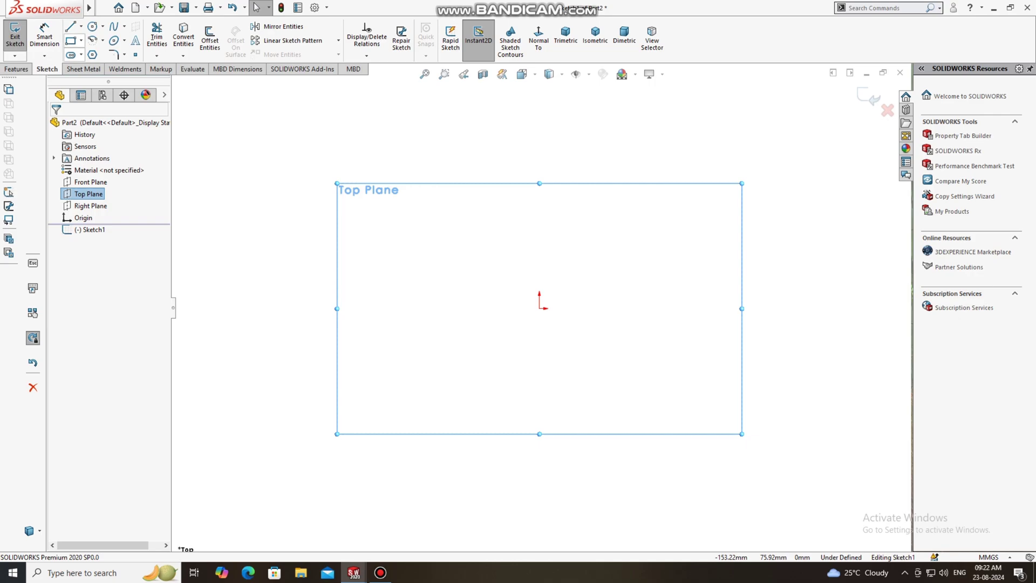
pyautogui.click(81, 40)
pyautogui.click(108, 67)
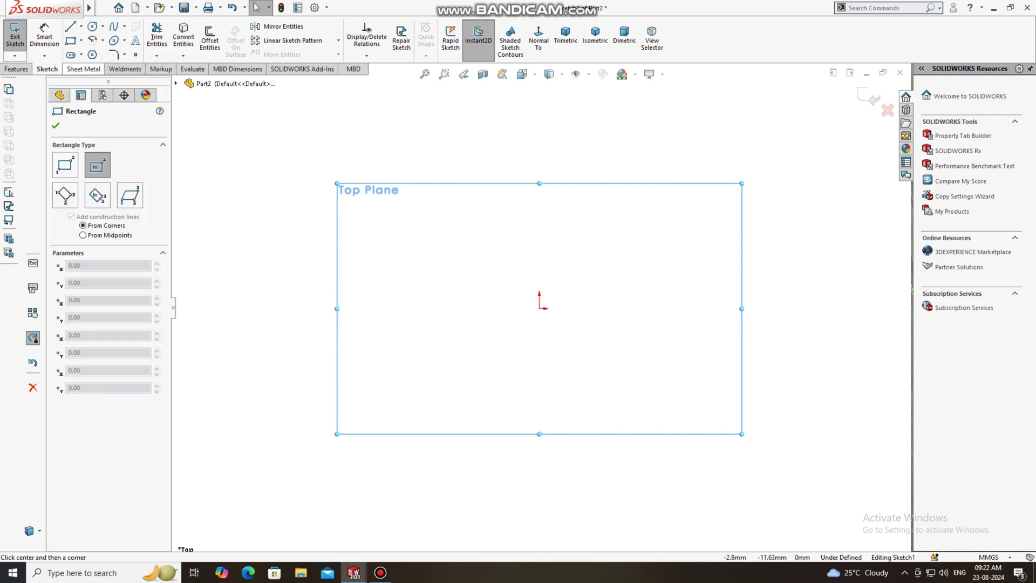
pyautogui.click(539, 308)
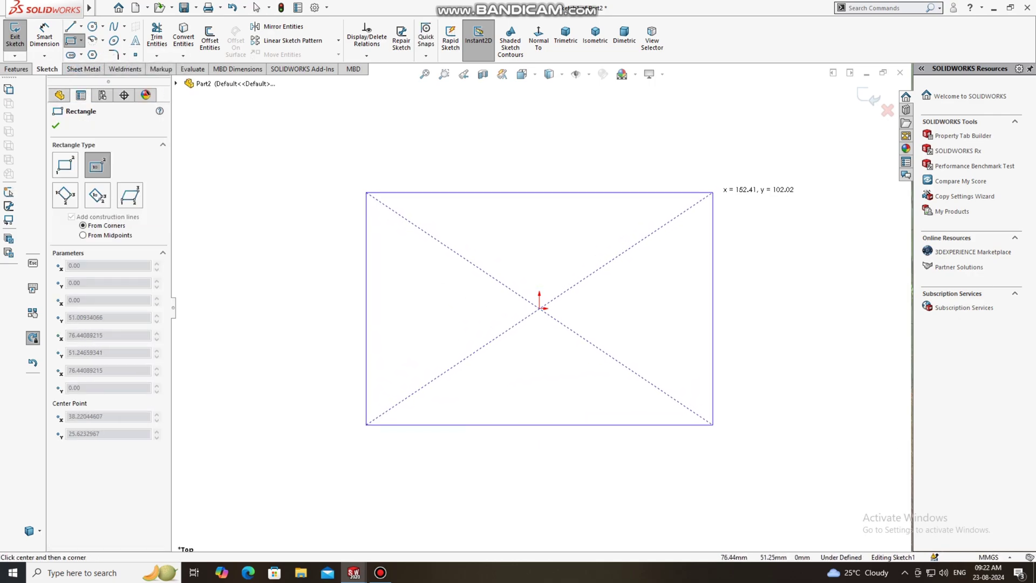
pyautogui.click(716, 189)
pyautogui.press('Escape')
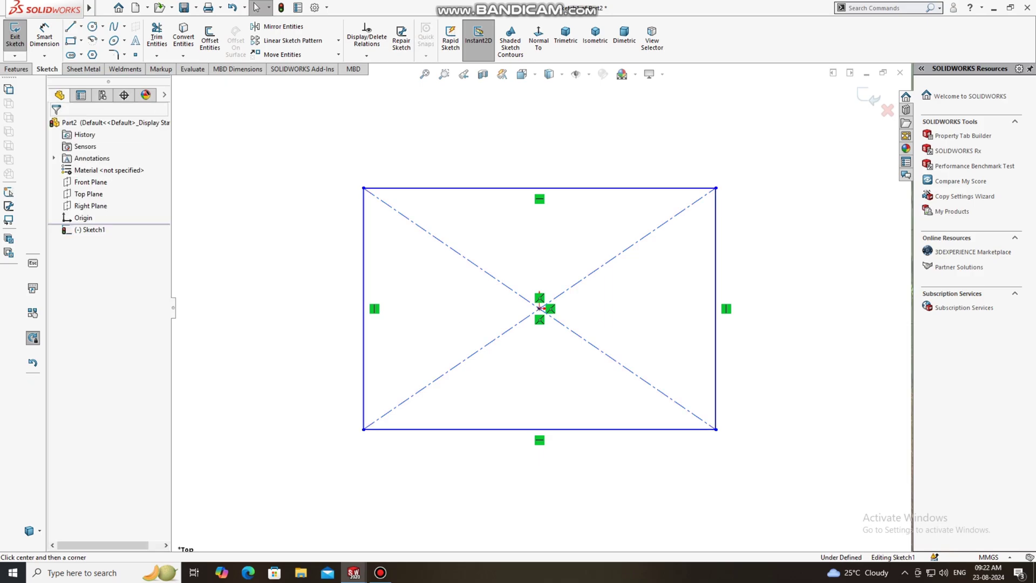
# Step: Dimension the rectangle's vertical side and set its length to 67.92 mm
pyautogui.click(44, 36)
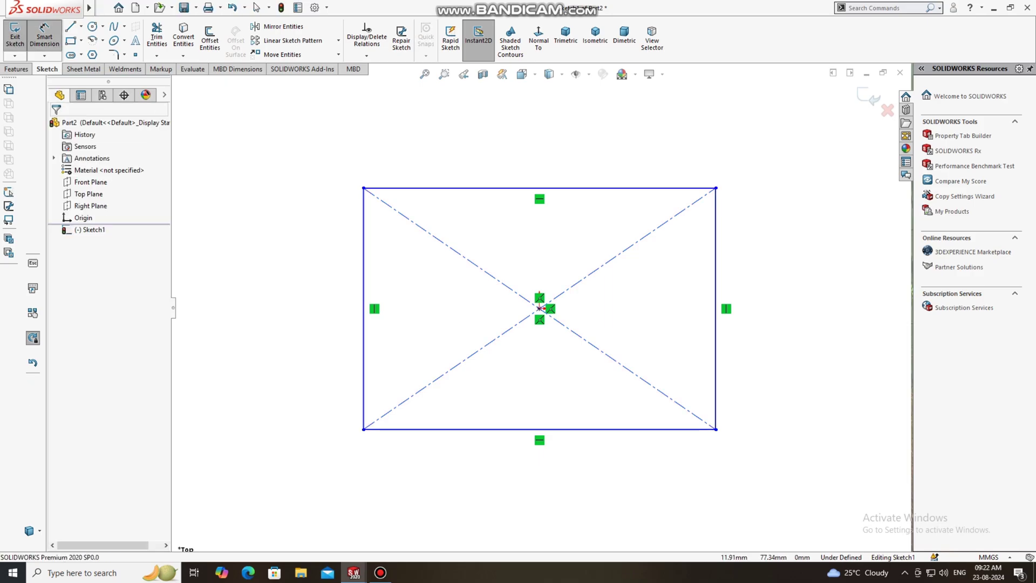
pyautogui.click(364, 308)
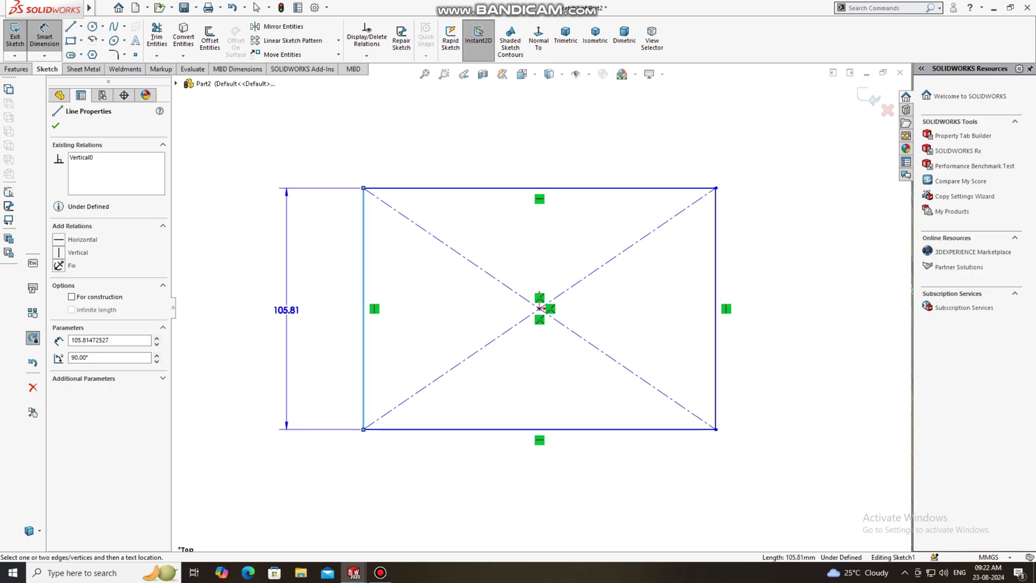
pyautogui.click(286, 318)
pyautogui.write('67')
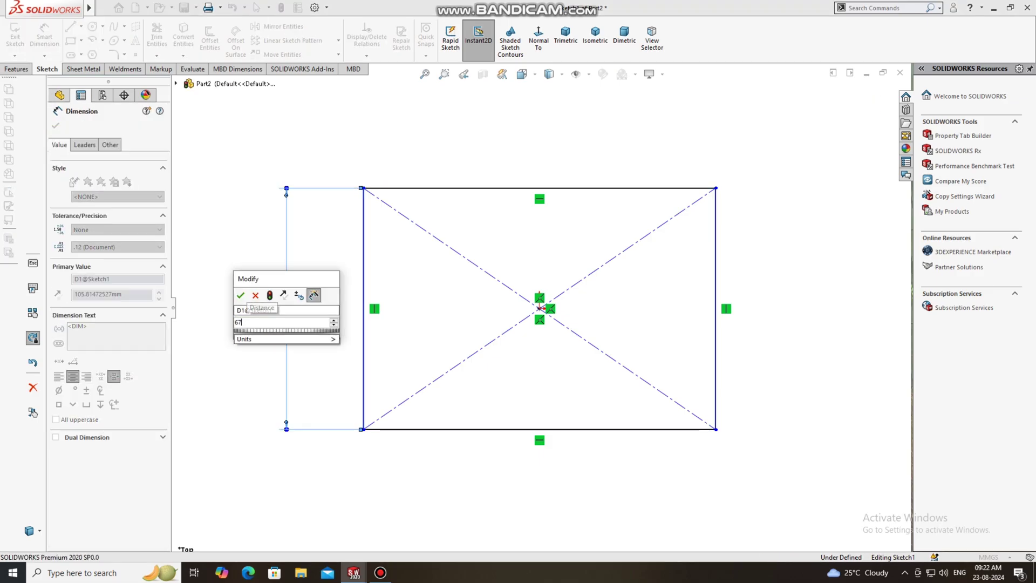
pyautogui.write('.92')
pyautogui.press('Return')
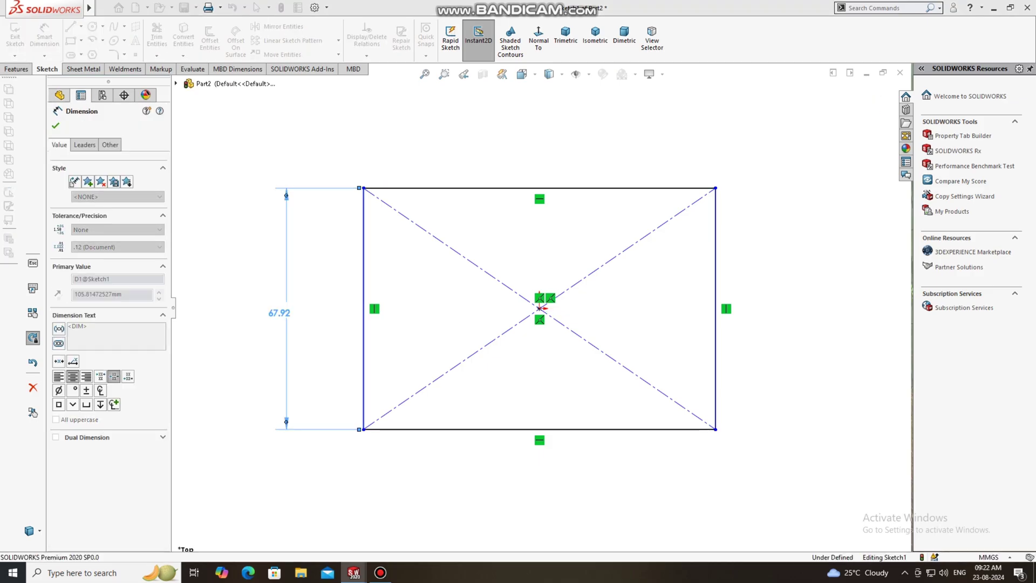
pyautogui.press('Escape')
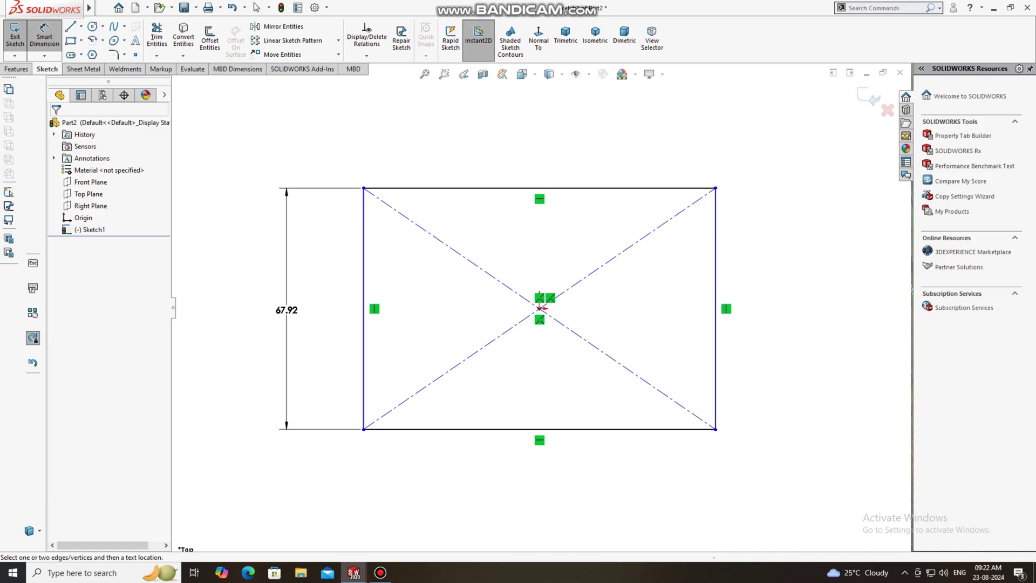
# Step: Dimension the rectangle's horizontal side and set its length to 97.39 mm
pyautogui.click(540, 187)
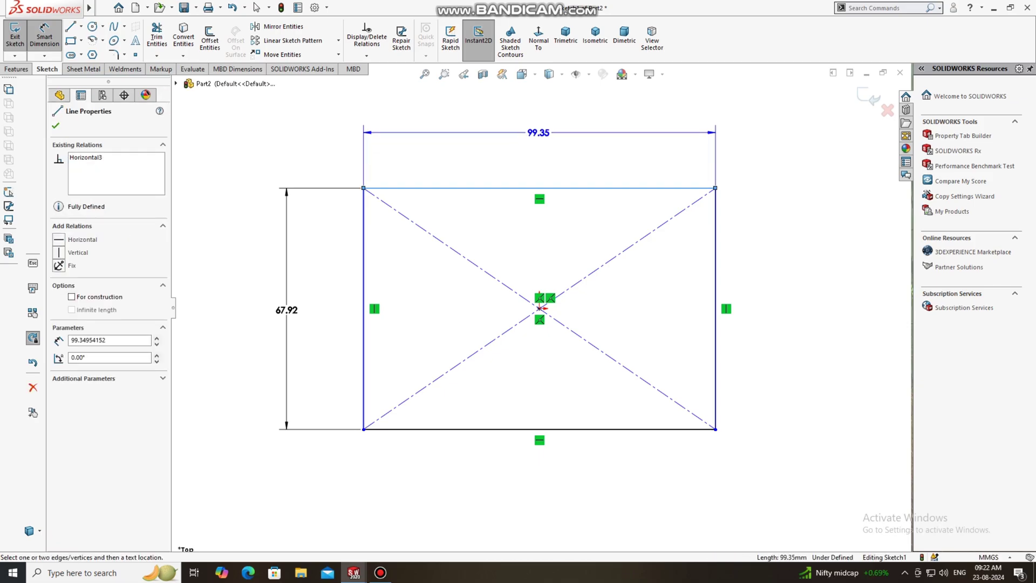
pyautogui.click(539, 132)
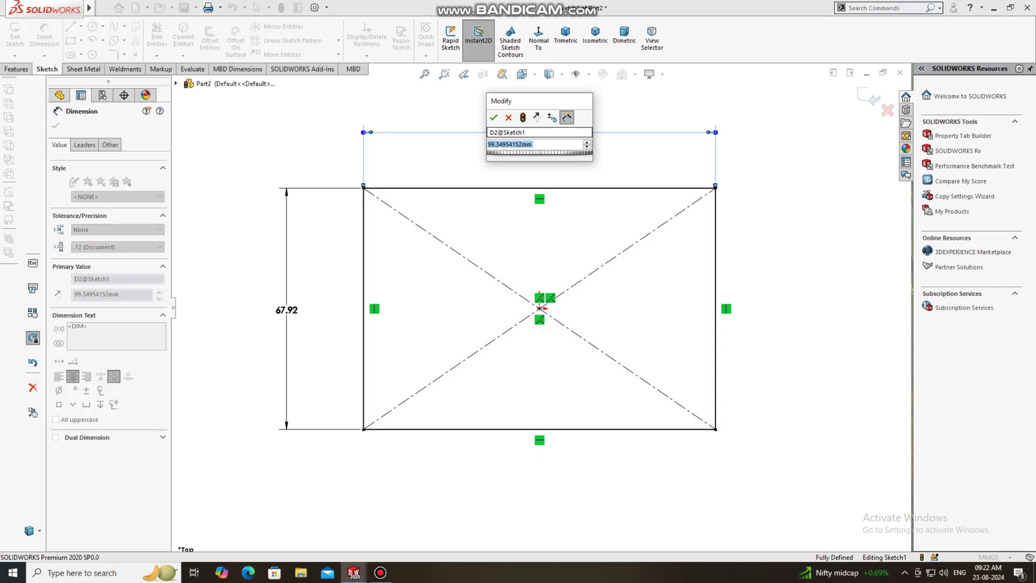
pyautogui.write('97.39')
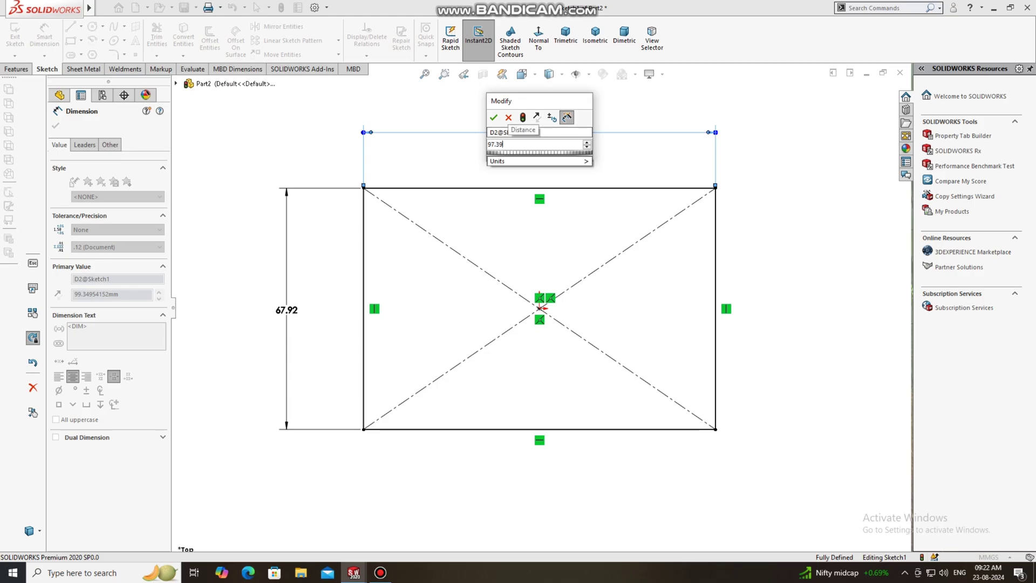
pyautogui.press('Return')
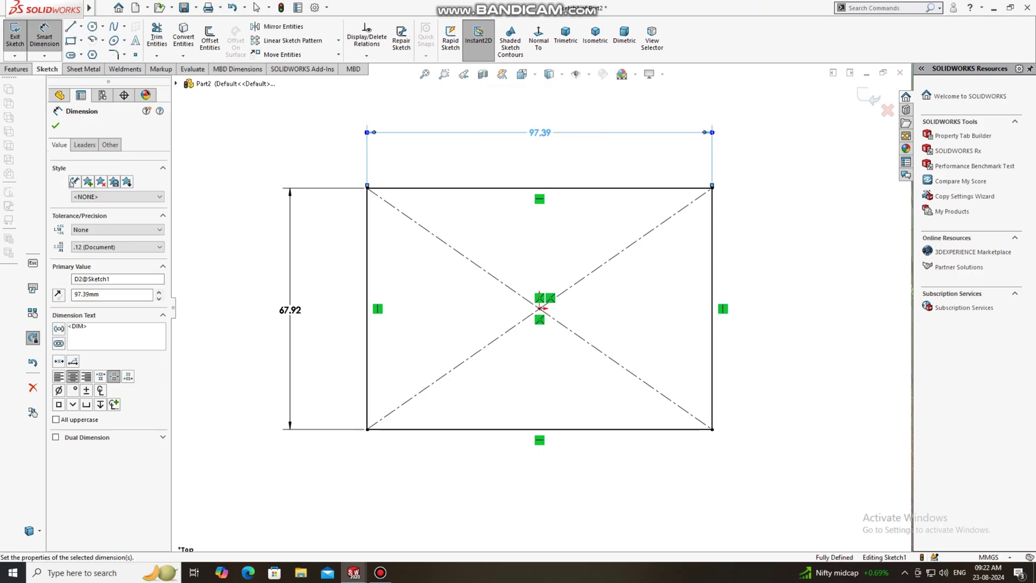
pyautogui.press('Escape')
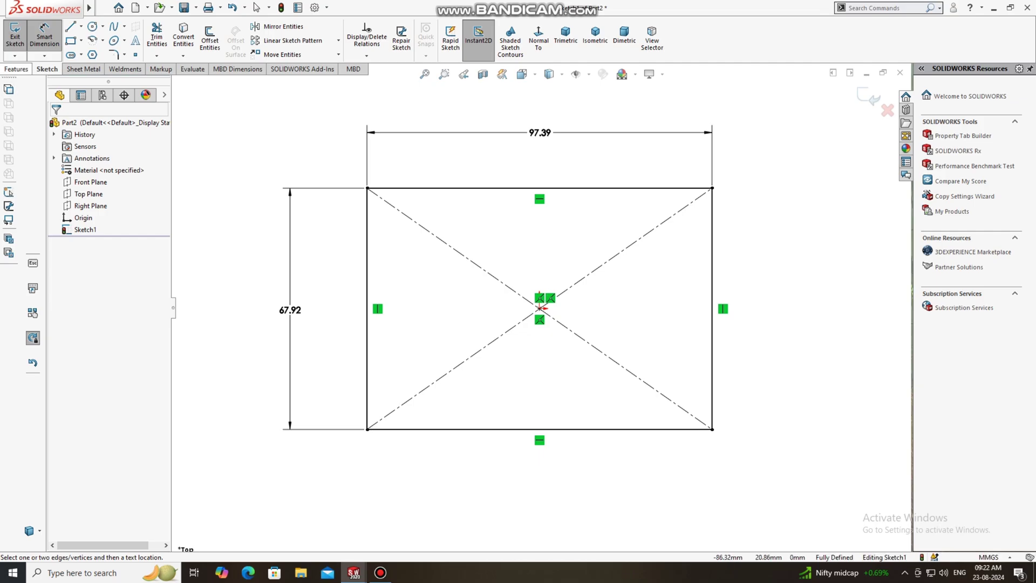
# Step: Extrude the rectangle sketch as a boss with a Blind depth of 10 mm
pyautogui.click(16, 69)
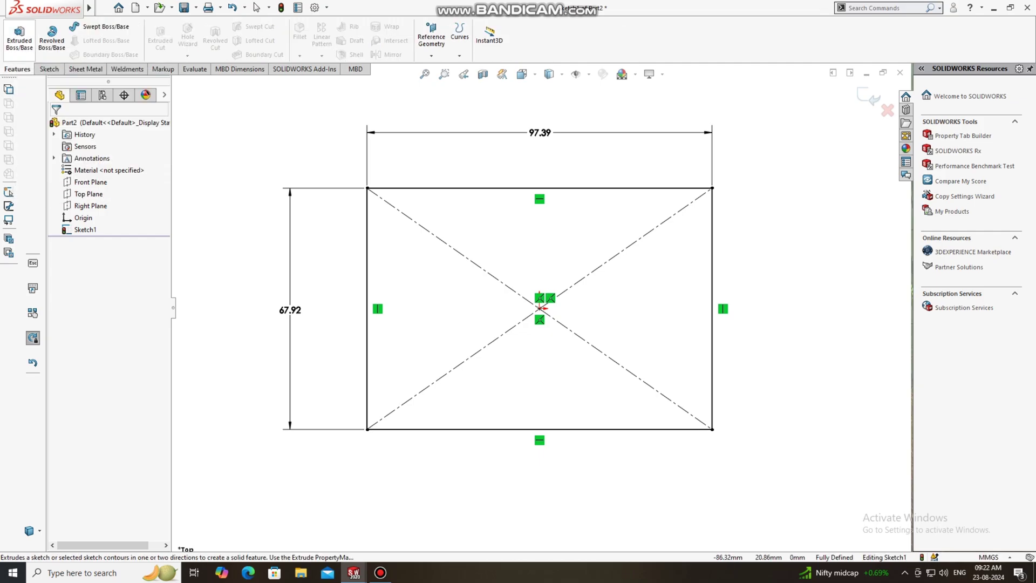
pyautogui.click(20, 35)
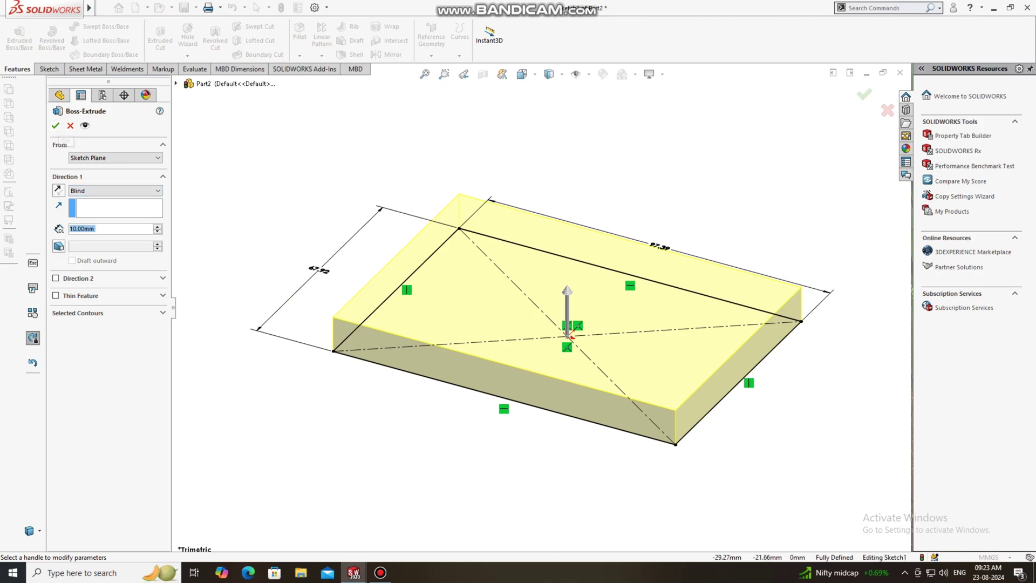
pyautogui.click(55, 125)
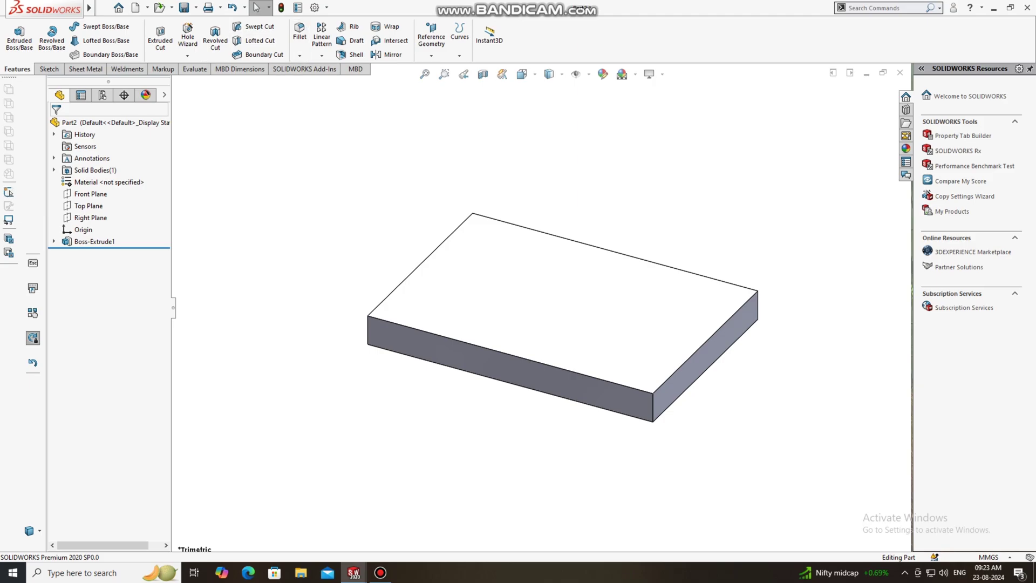
# Step: Fillet the four vertical corner edges of the block with a symmetric 40 mm radius
pyautogui.click(299, 32)
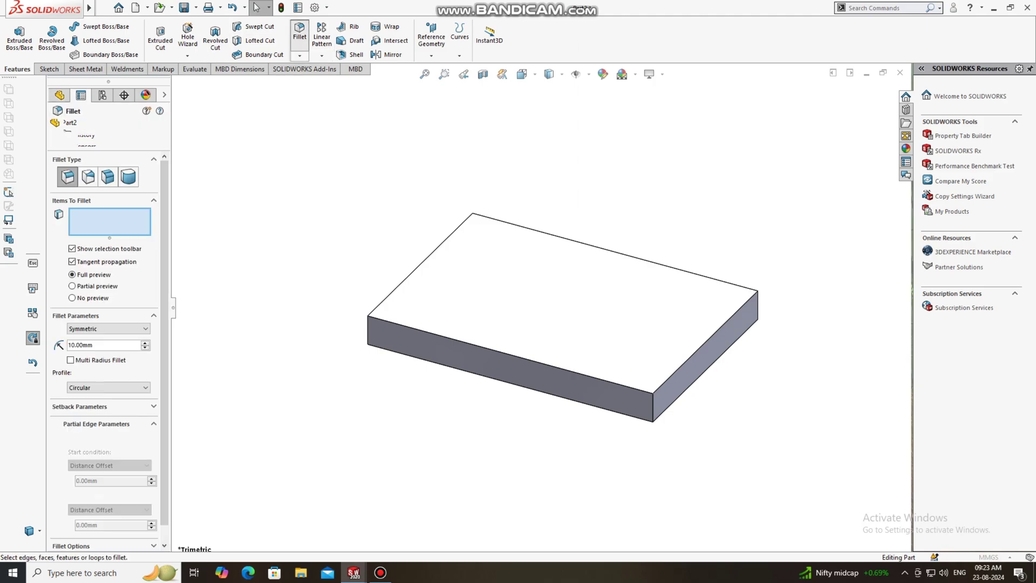
pyautogui.click(145, 343)
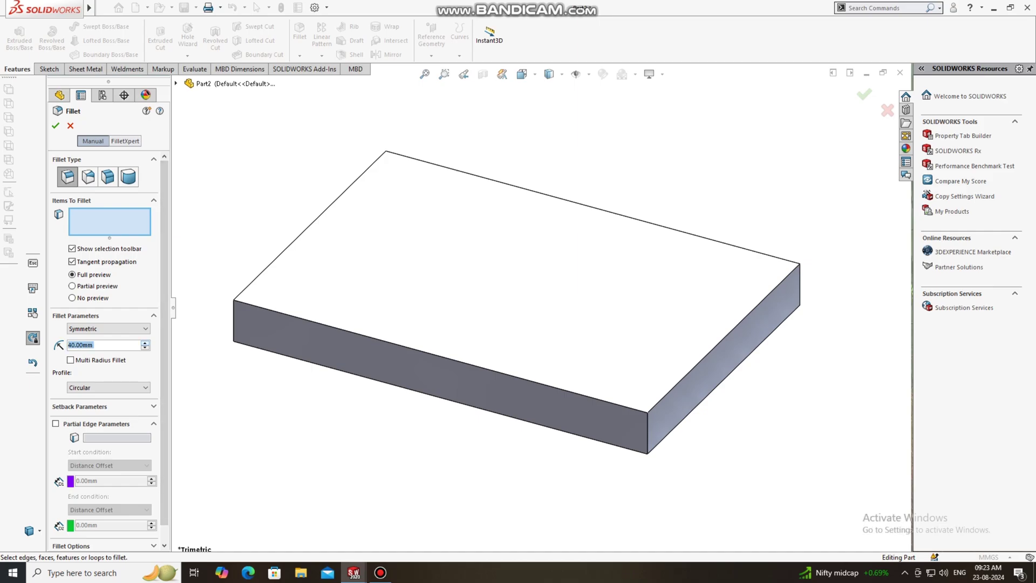
pyautogui.click(647, 432)
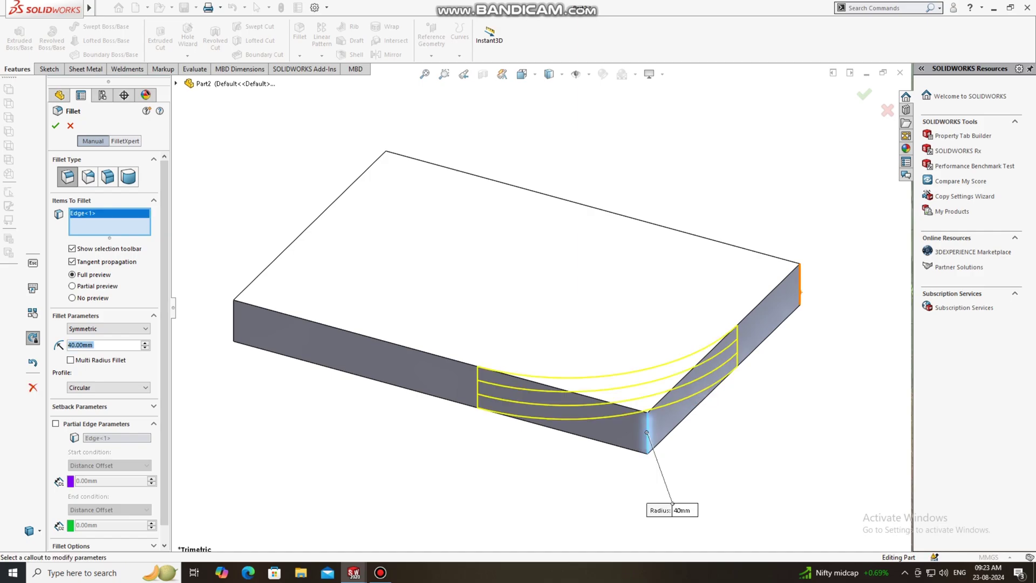
pyautogui.click(801, 291)
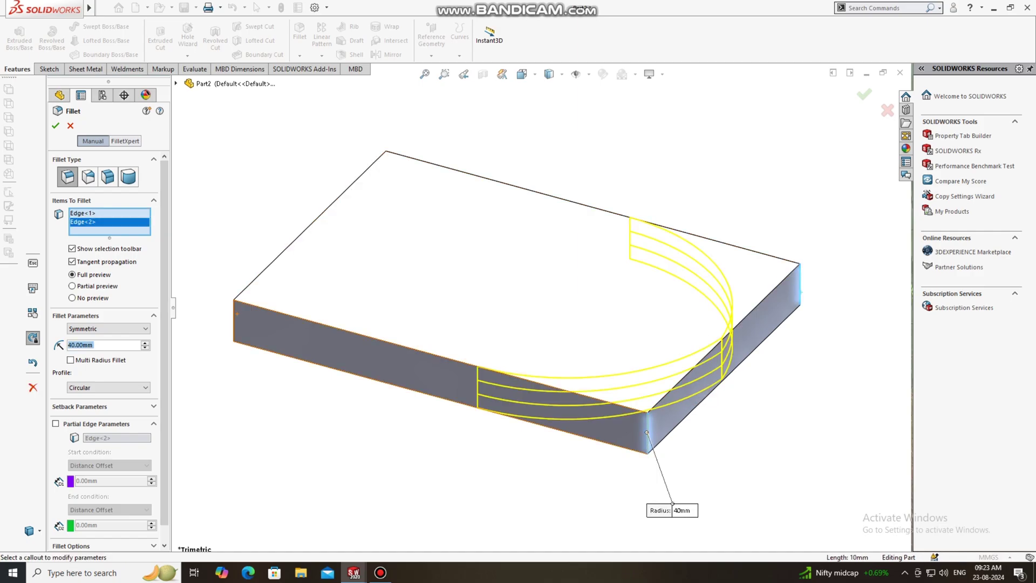
pyautogui.click(235, 318)
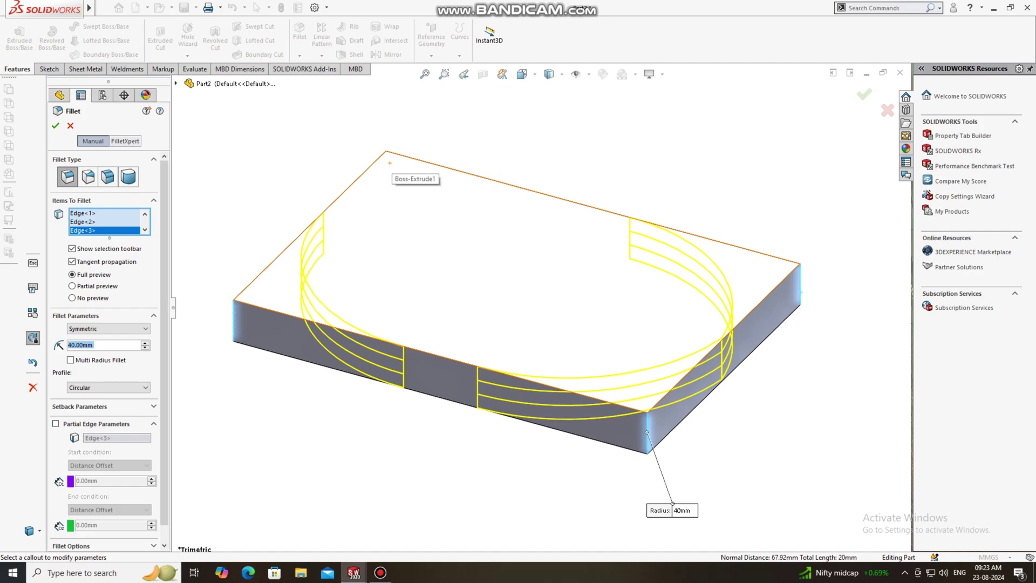
pyautogui.click(388, 163)
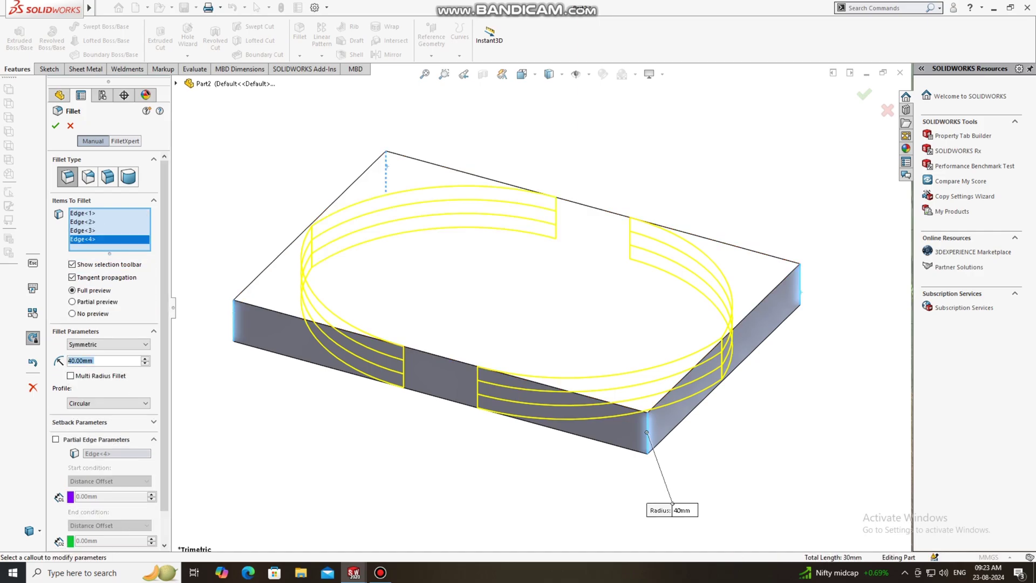
pyautogui.press('Return')
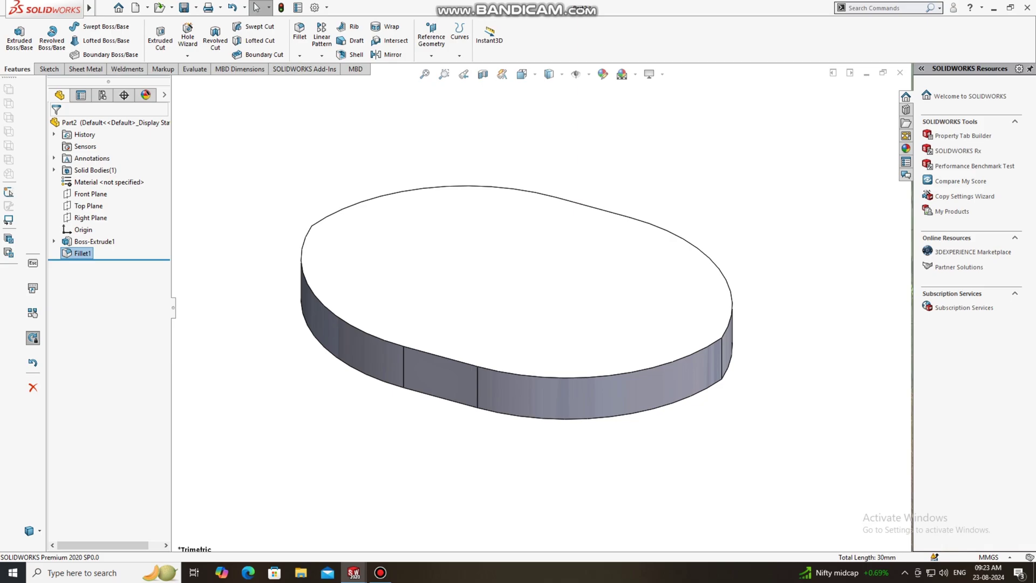
# Step: Fillet the two remaining vertical edges at the opposite ends of the oval block with a symmetric 30 mm radius
pyautogui.click(299, 33)
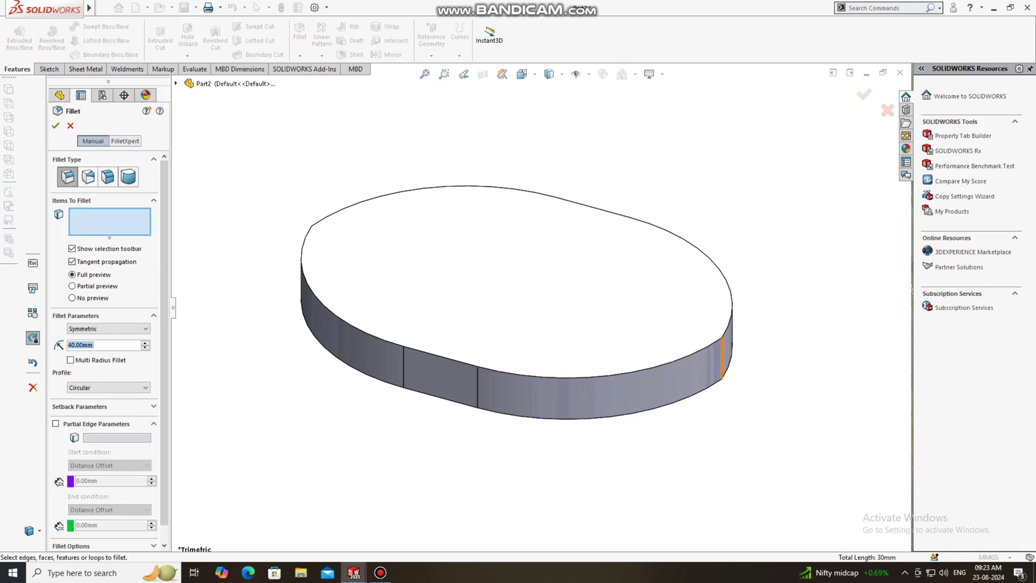
pyautogui.click(721, 354)
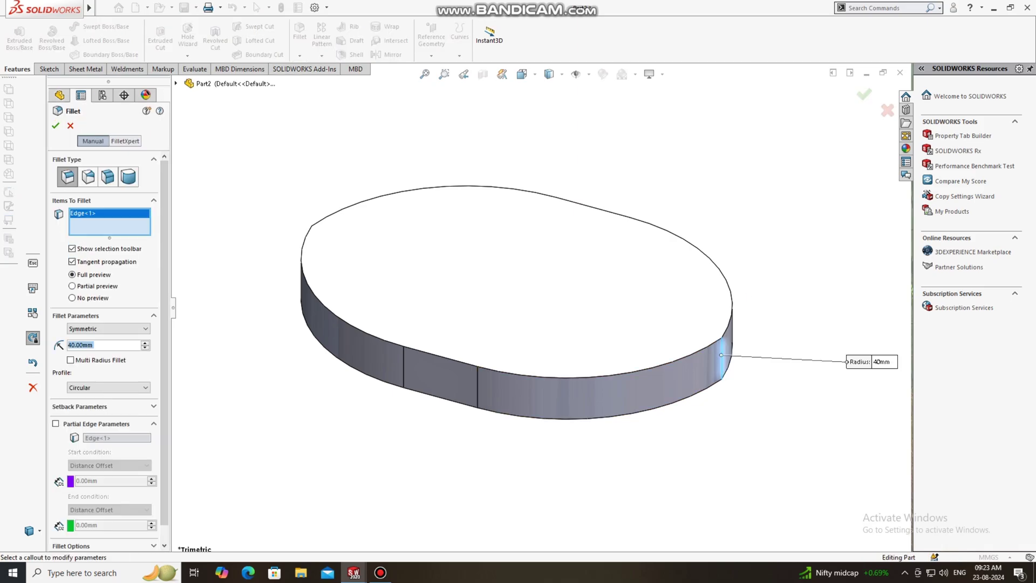
pyautogui.write('30')
pyautogui.press('Return')
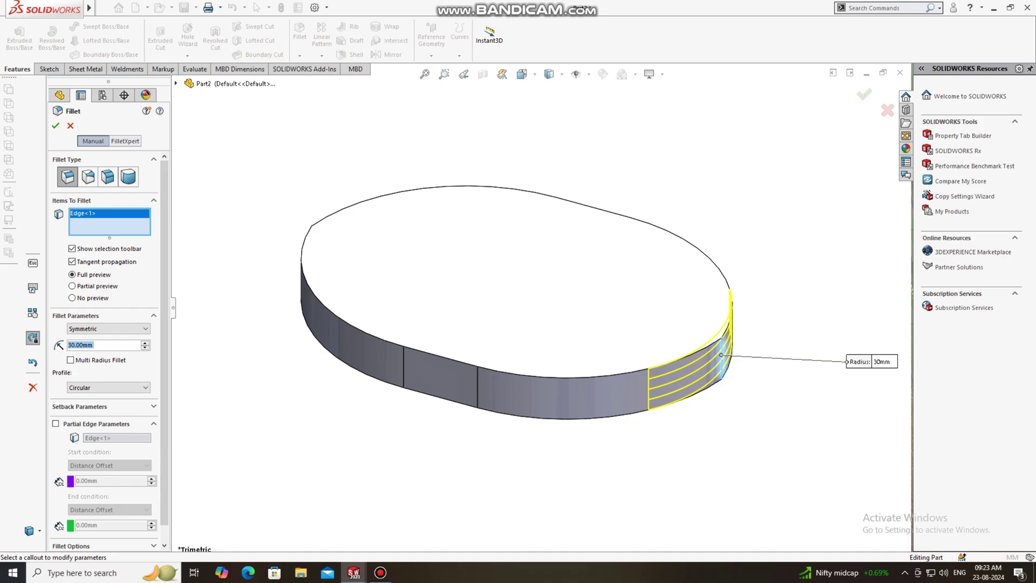
pyautogui.moveTo(721, 354); pyautogui.dragTo(771, 405, button='middle')
pyautogui.click(318, 279)
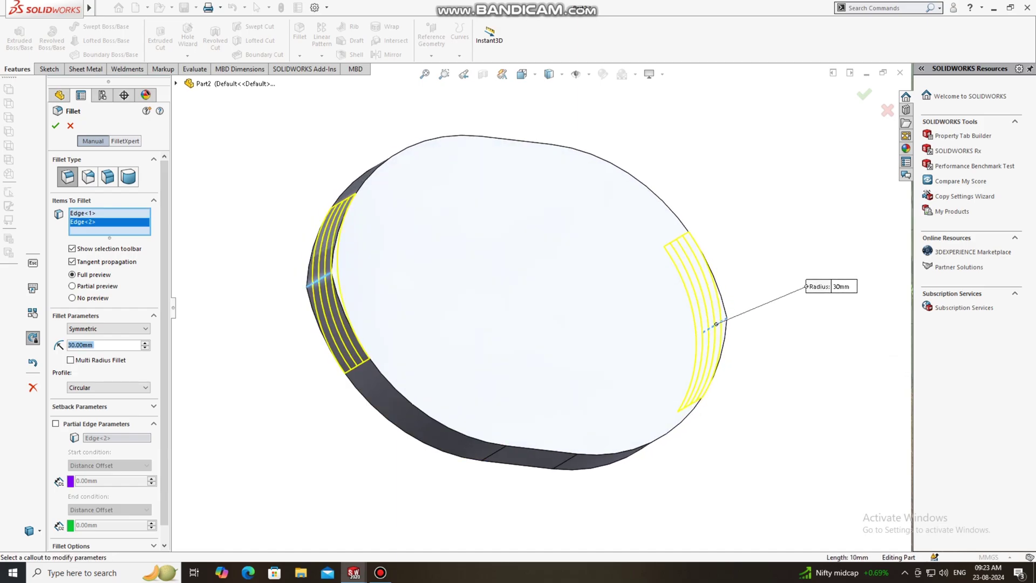
pyautogui.press('Return')
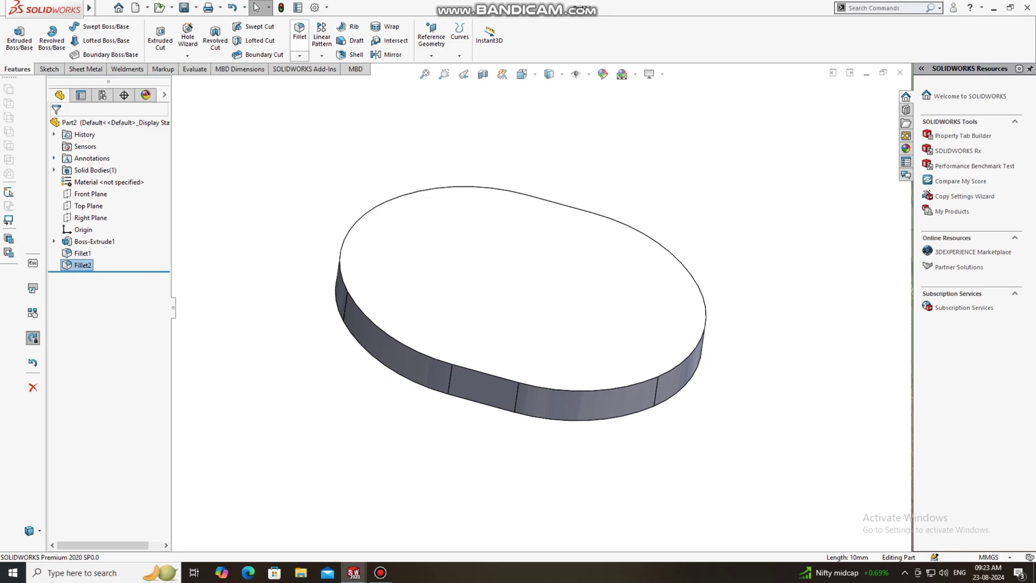
# Step: Fillet the whole perimeter edge of one flat oval face with a symmetric 30 mm radius, using tangent propagation
pyautogui.click(300, 32)
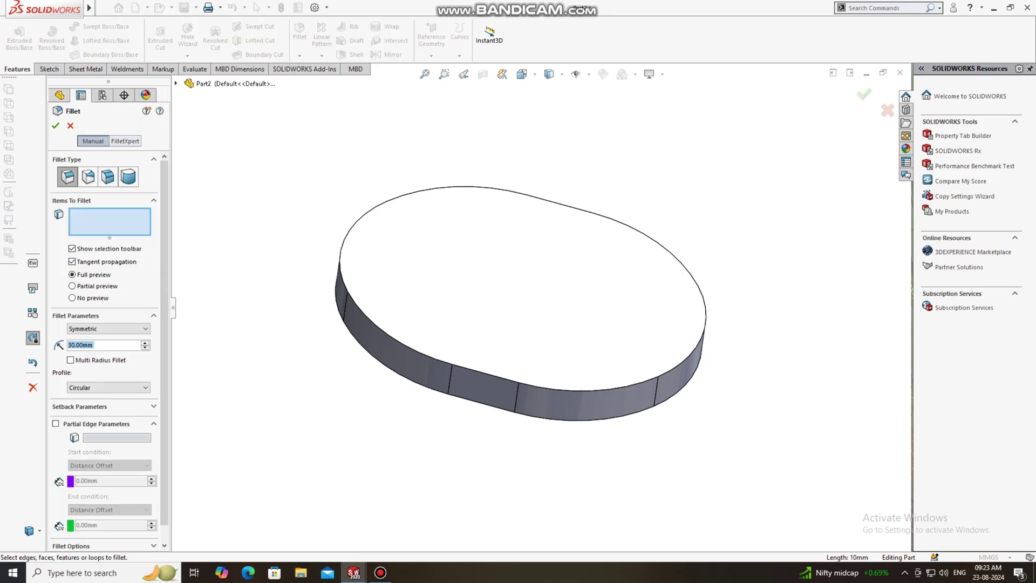
pyautogui.click(470, 373)
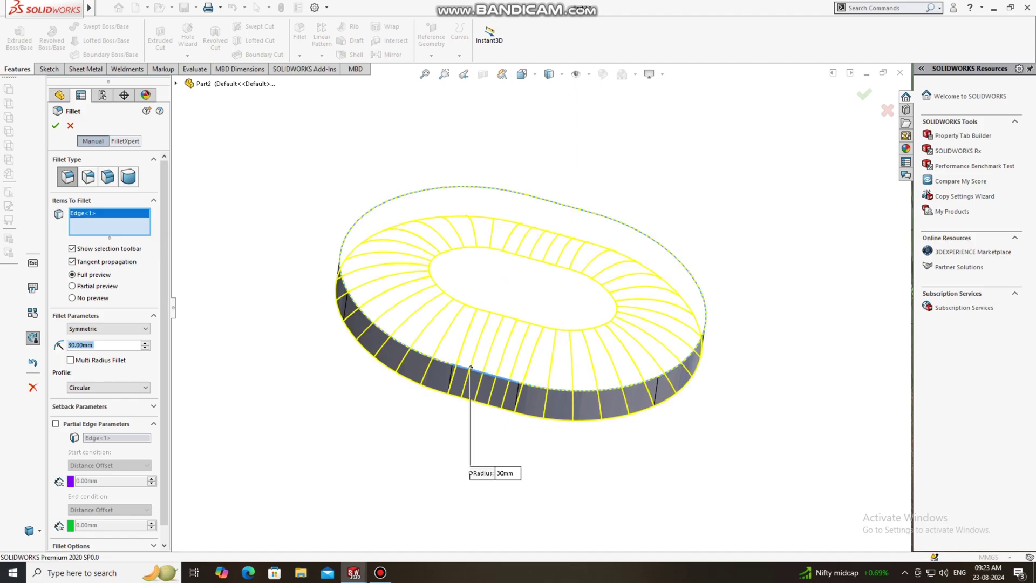
pyautogui.moveTo(506, 302); pyautogui.dragTo(610, 233, button='middle')
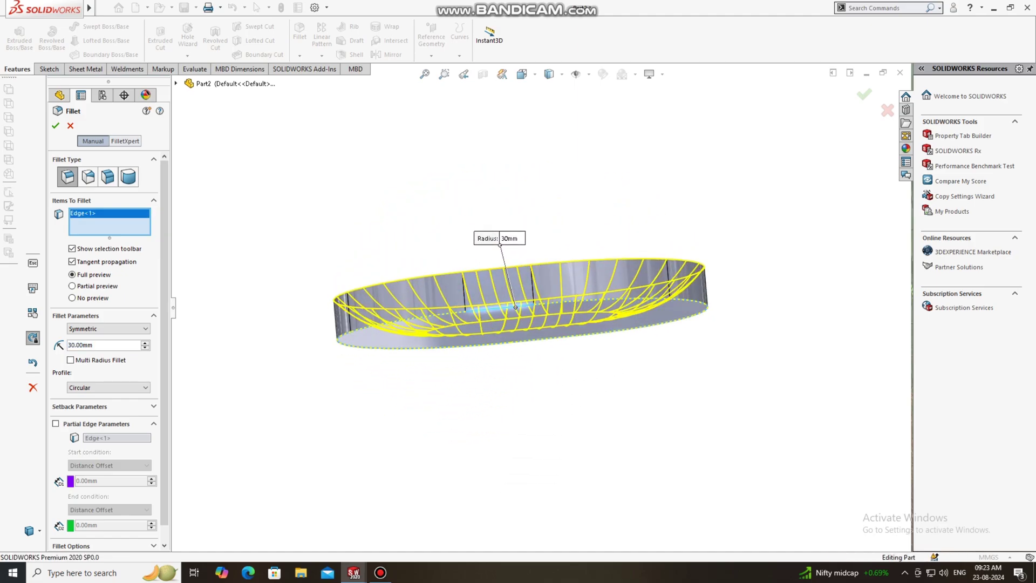
pyautogui.scroll(-2, 453, 318)
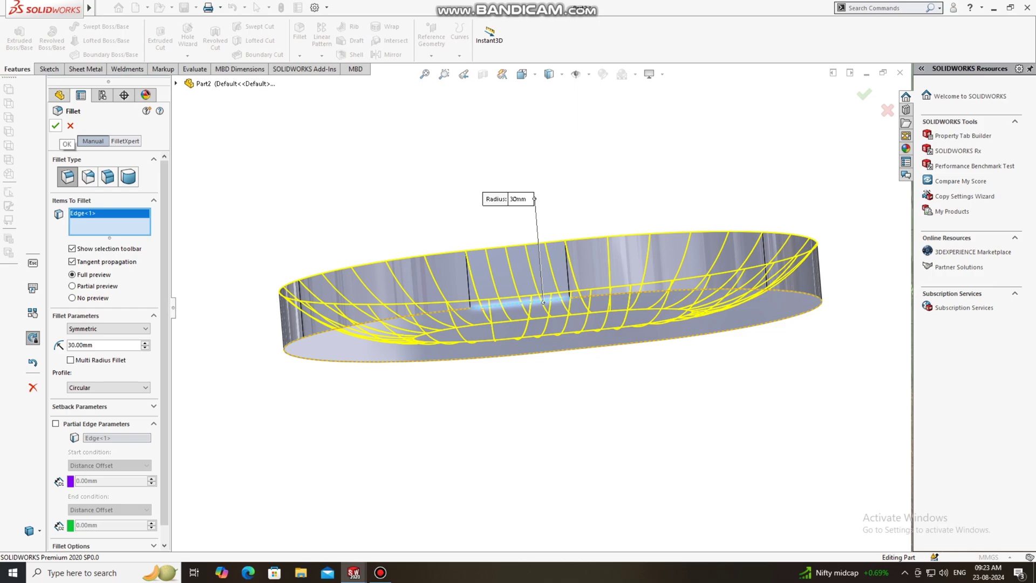
pyautogui.click(55, 126)
pyautogui.moveTo(442, 302); pyautogui.dragTo(438, 376, button='middle')
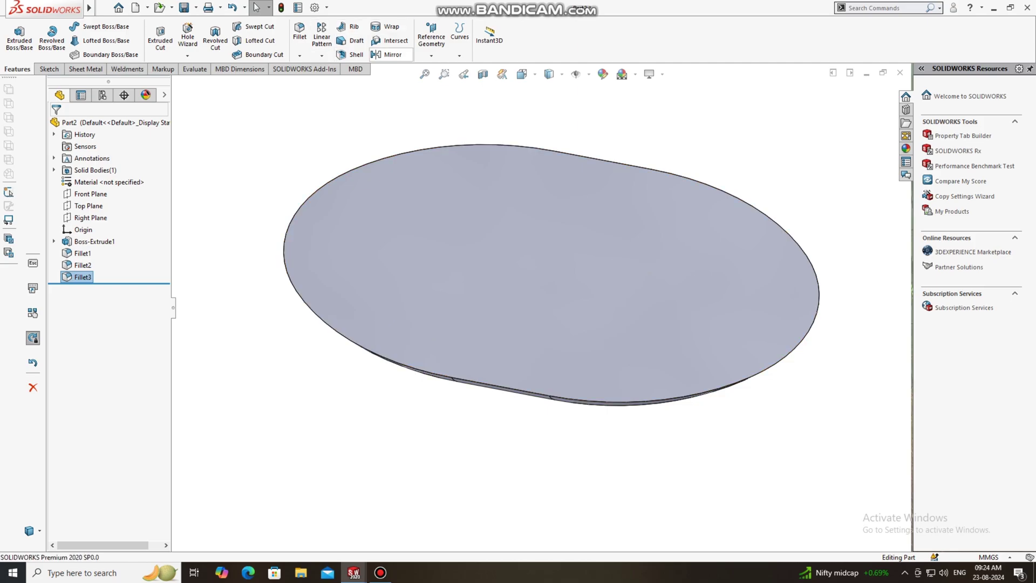
# Step: Shell the body to a 2 mm wall thickness, removing the large flat face opposite the rounded side
pyautogui.click(351, 54)
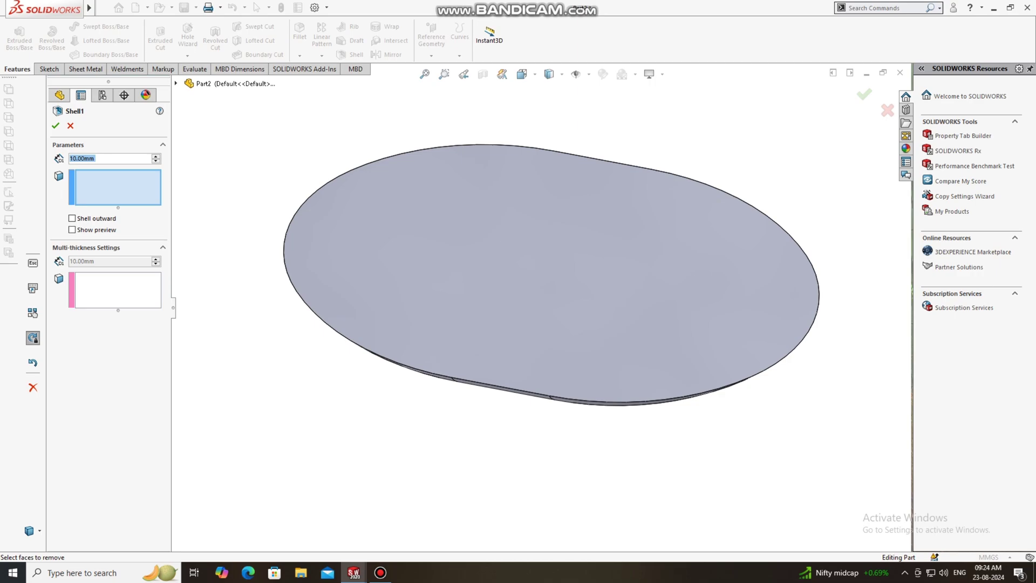
pyautogui.click(449, 238)
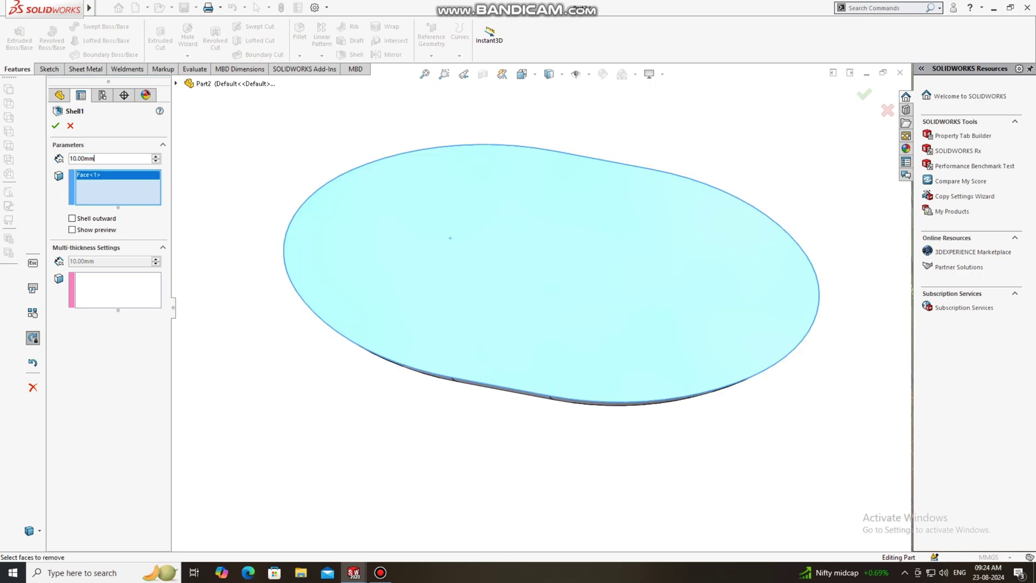
pyautogui.write('2')
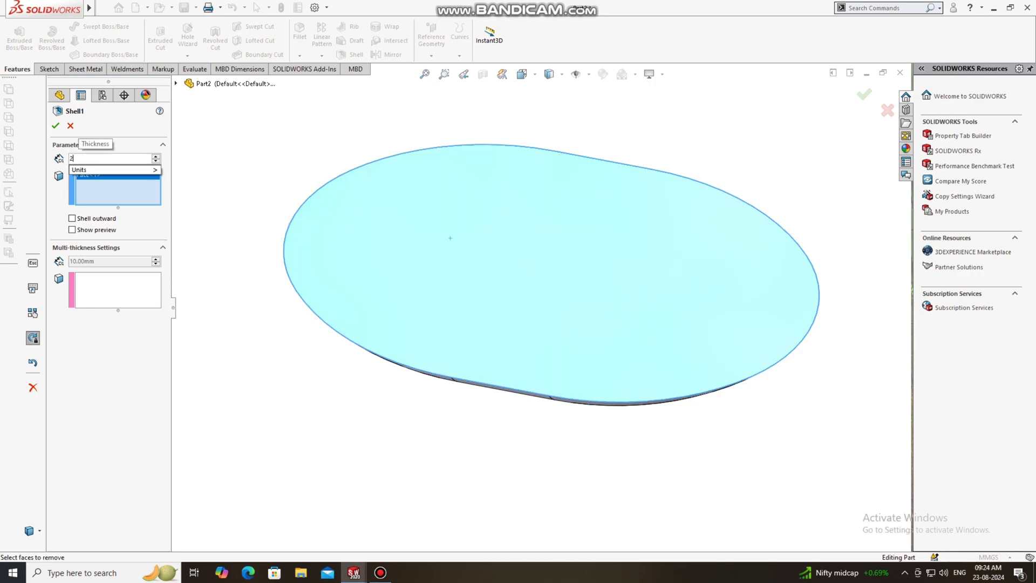
pyautogui.press('Return')
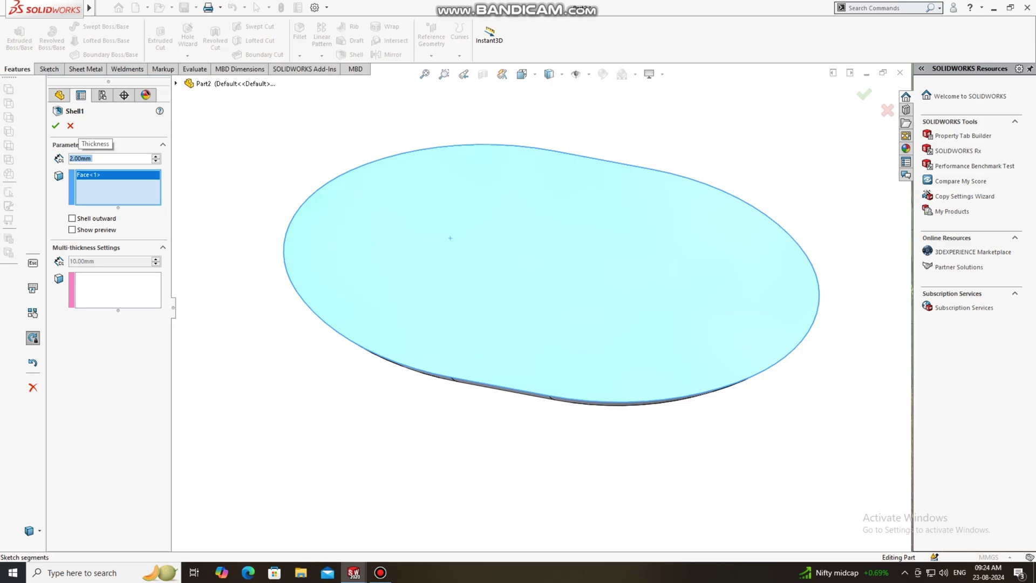
pyautogui.click(55, 125)
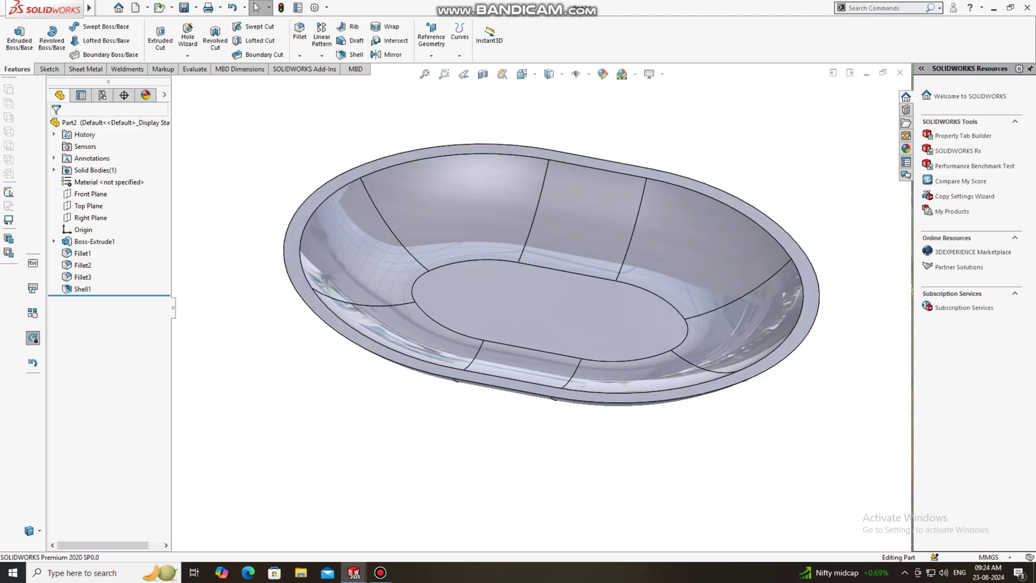
pyautogui.moveTo(545, 292)
pyautogui.mouseDown(button='middle')
pyautogui.moveTo(539, 224)
pyautogui.moveTo(541, 278)
pyautogui.mouseUp(button='middle')
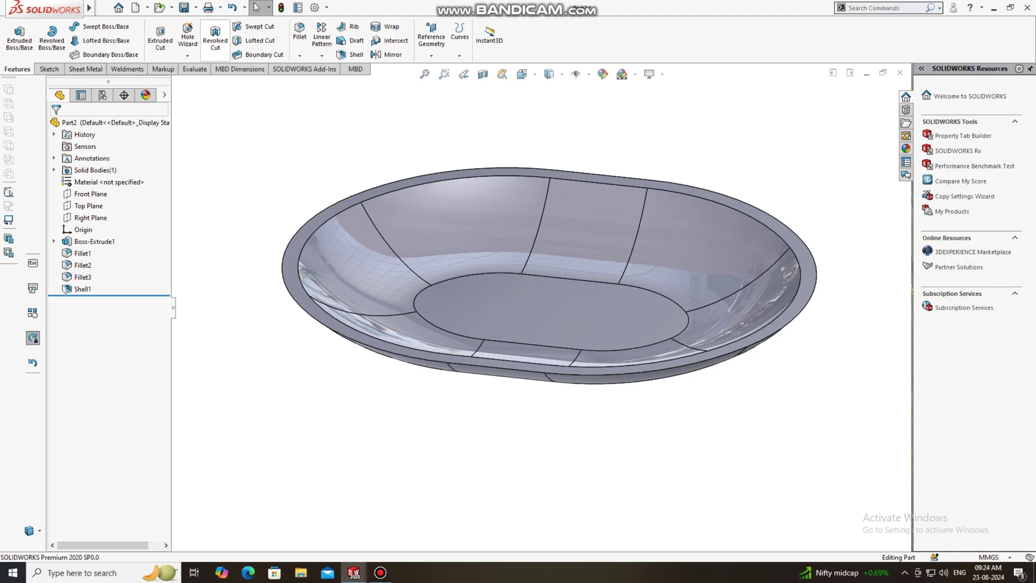
# Step: Fillet the inner edge of the dish's rim with a symmetric 2 mm radius
pyautogui.click(299, 32)
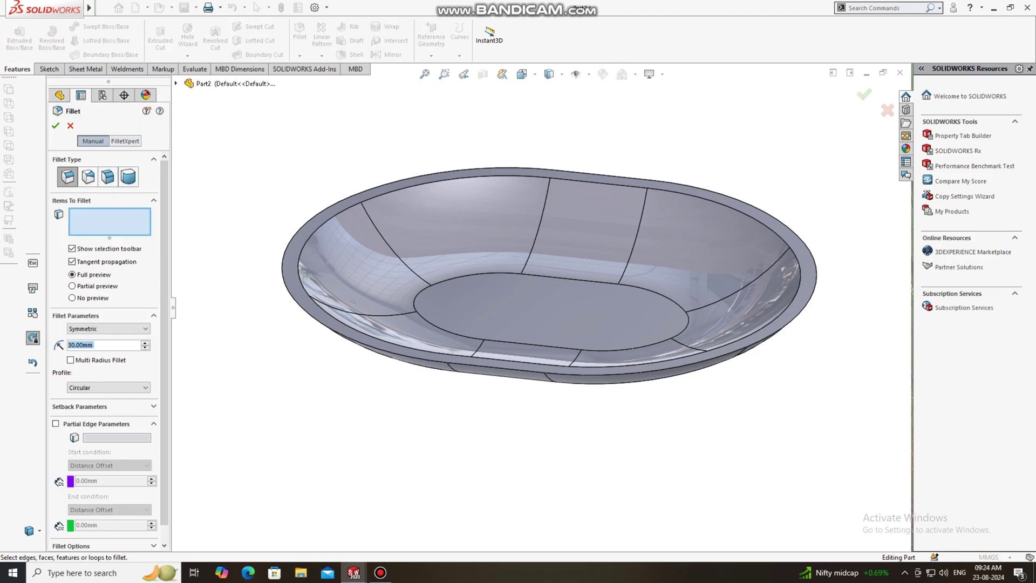
pyautogui.write('2')
pyautogui.click(384, 194)
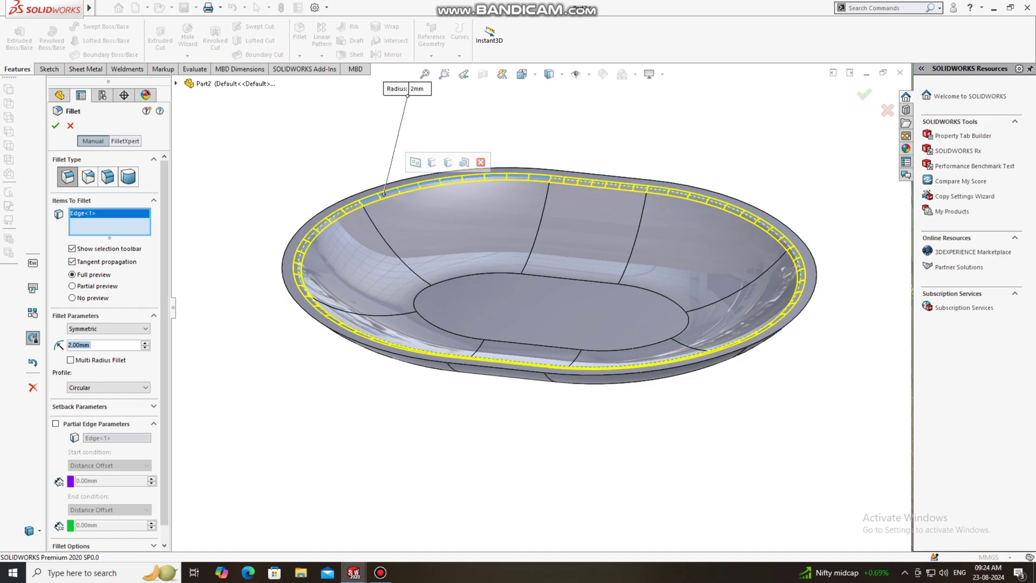
pyautogui.click(55, 125)
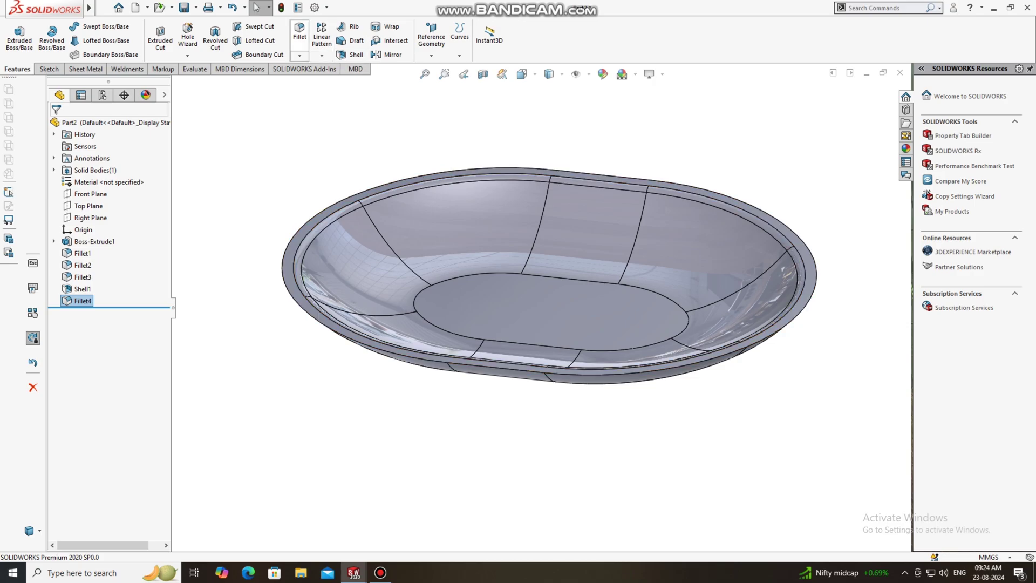
# Step: Fillet the outer edge of the dish's rim with a symmetric 0.3 mm radius
pyautogui.click(300, 30)
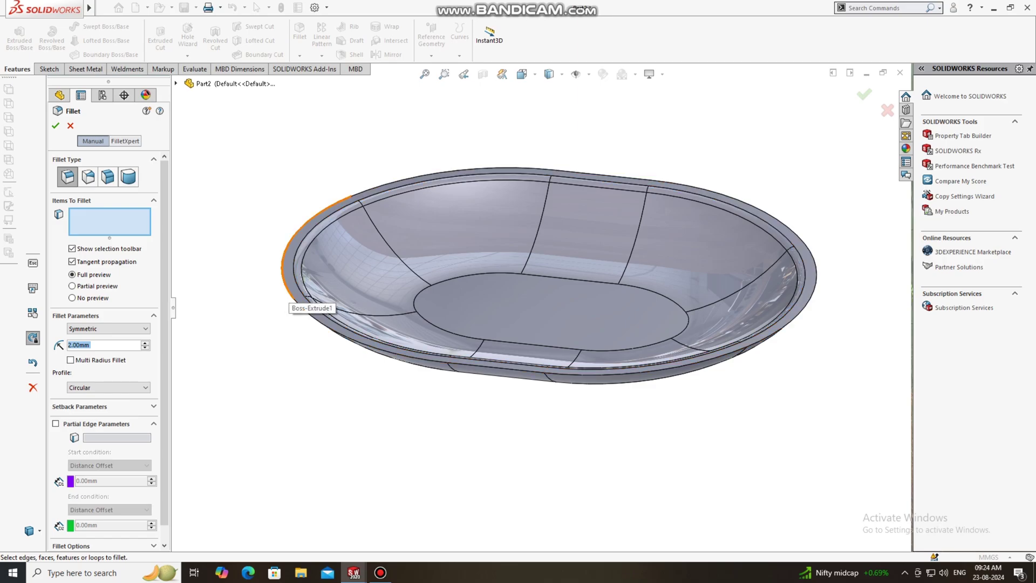
pyautogui.click(289, 291)
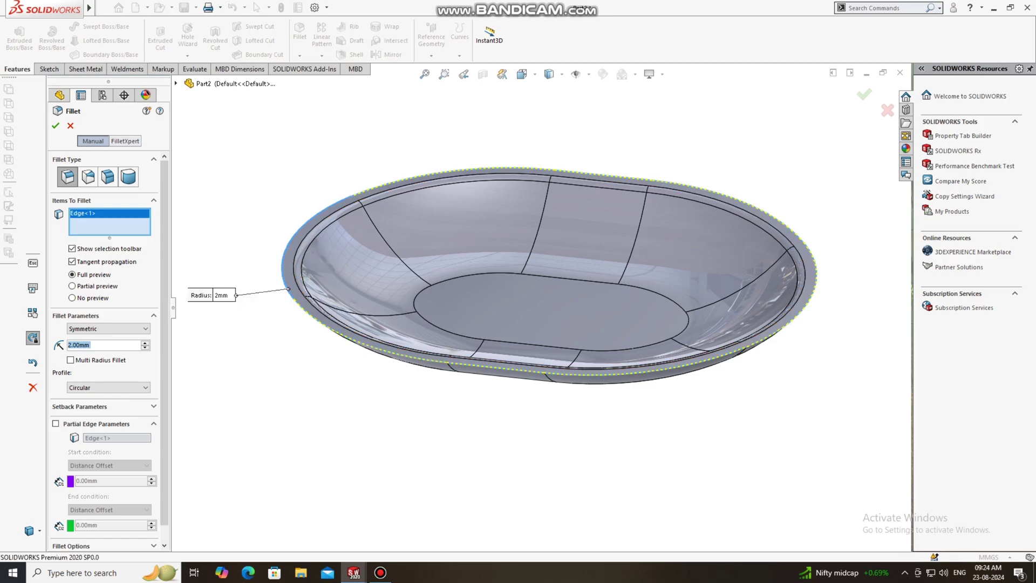
pyautogui.write('0.3')
pyautogui.press('Return')
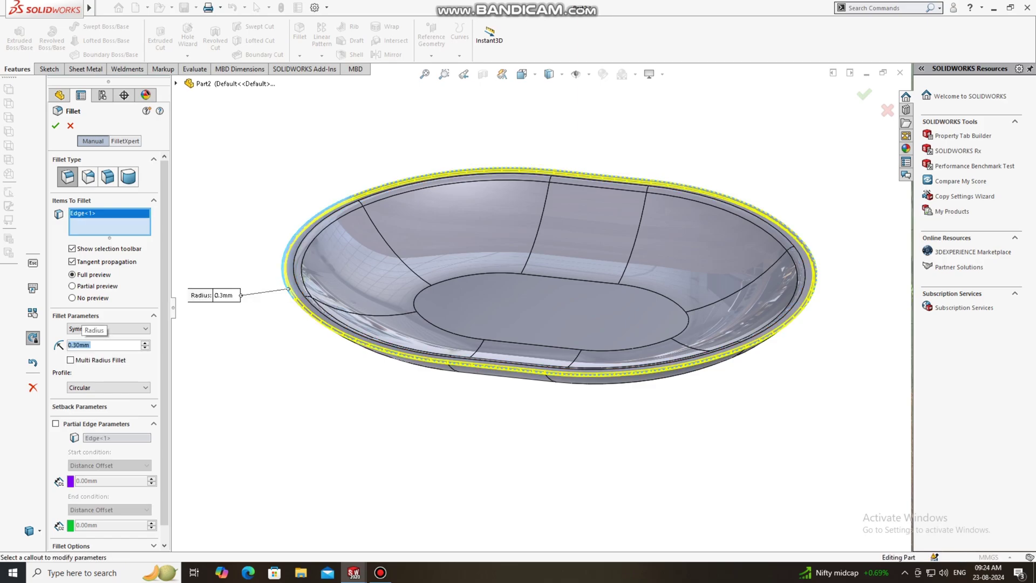
pyautogui.click(55, 125)
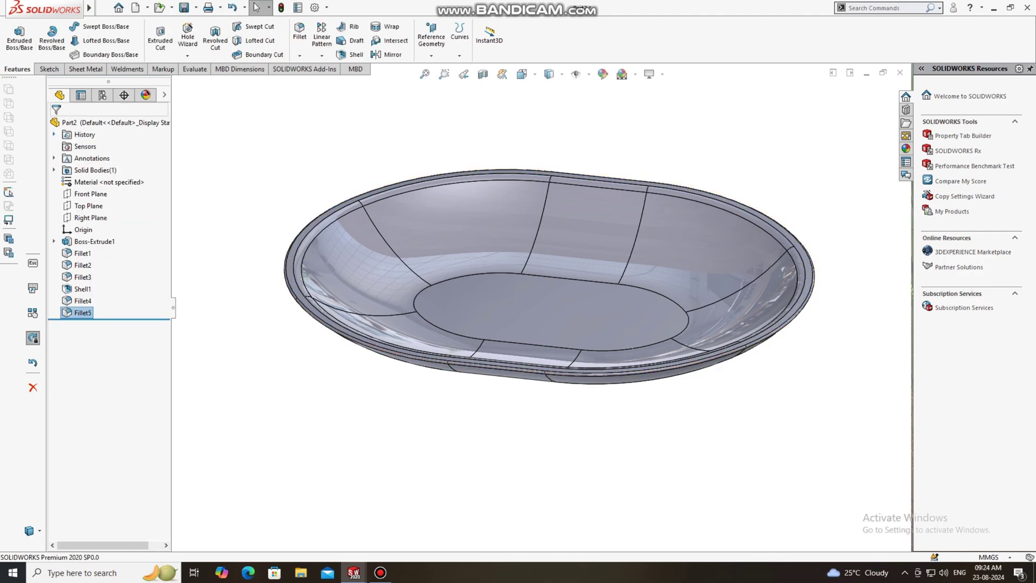
pyautogui.press('Escape')
# Step: Start a sketch on the dish's flat inner floor and orient the view normal to it
pyautogui.moveTo(545, 278); pyautogui.dragTo(546, 310, button='middle')
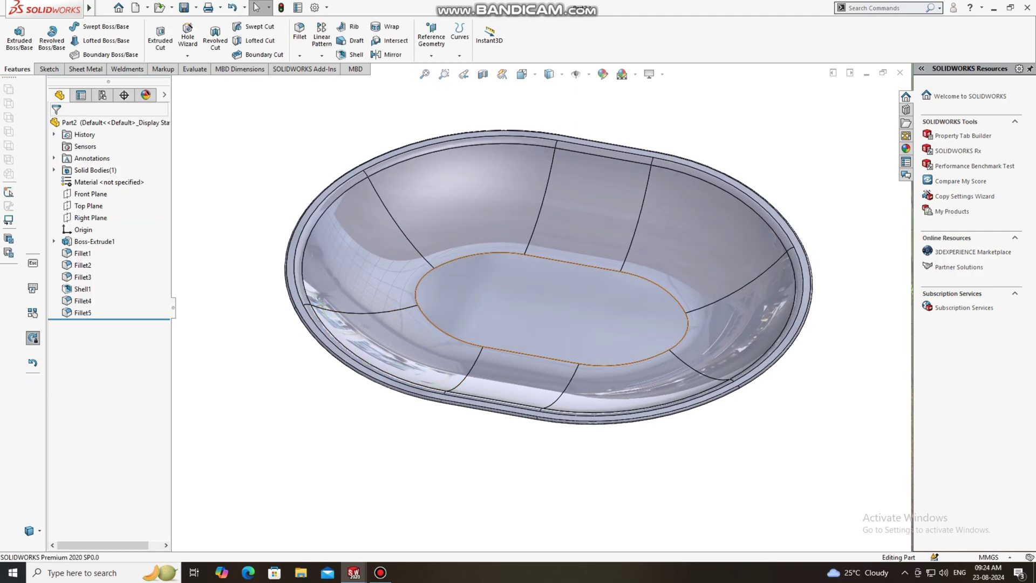
pyautogui.rightClick(520, 233)
pyautogui.click(545, 238)
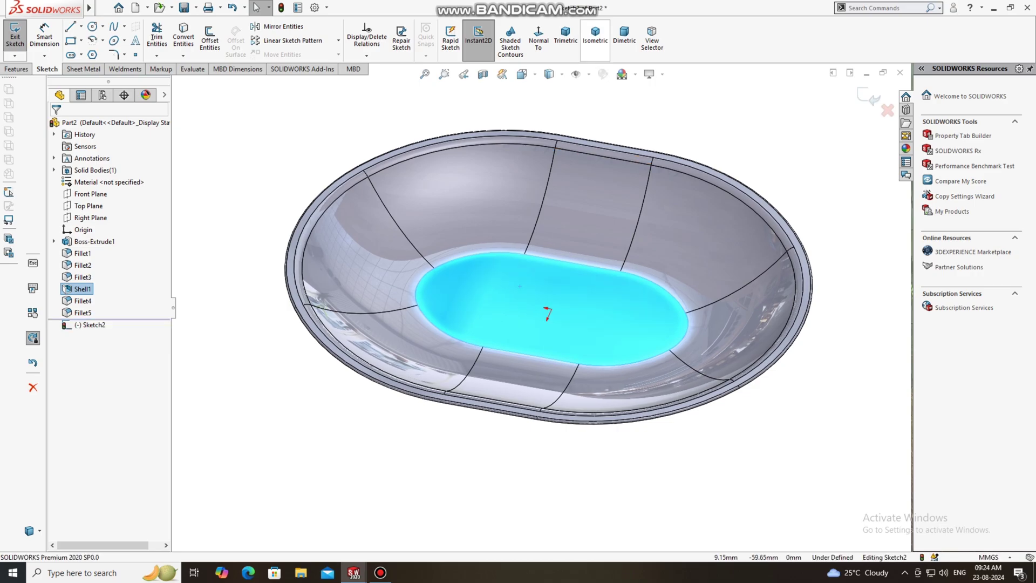
pyautogui.click(538, 38)
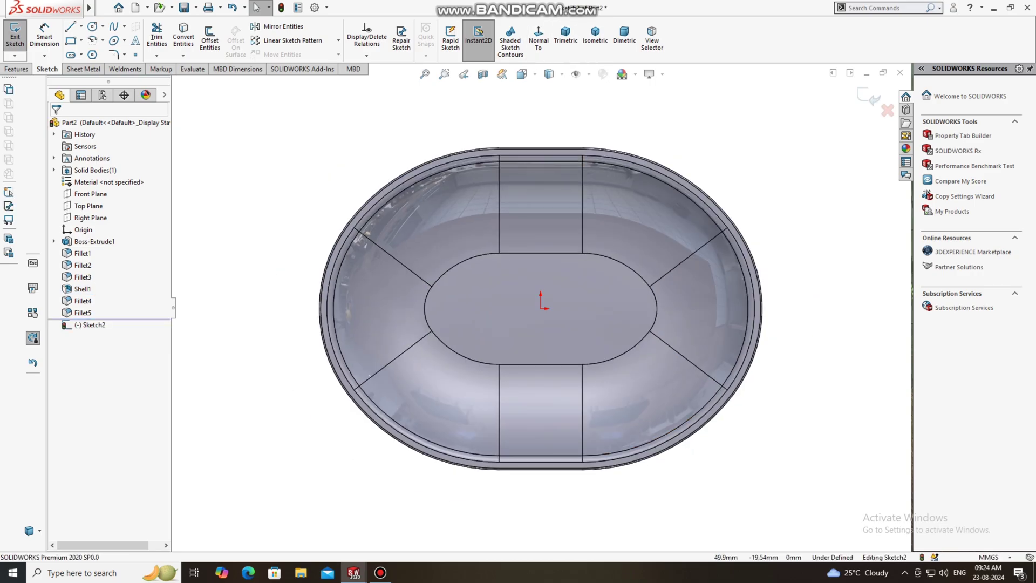
# Step: Draw a horizontal centerline through the origin, spanning the inner floor from one end arc to the other
pyautogui.click(81, 26)
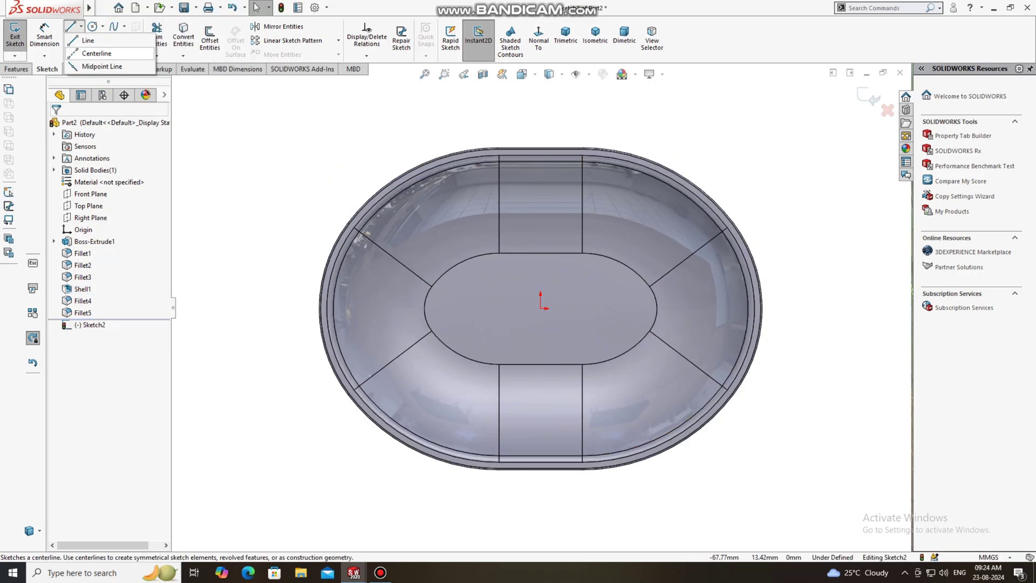
pyautogui.click(98, 53)
pyautogui.click(540, 308)
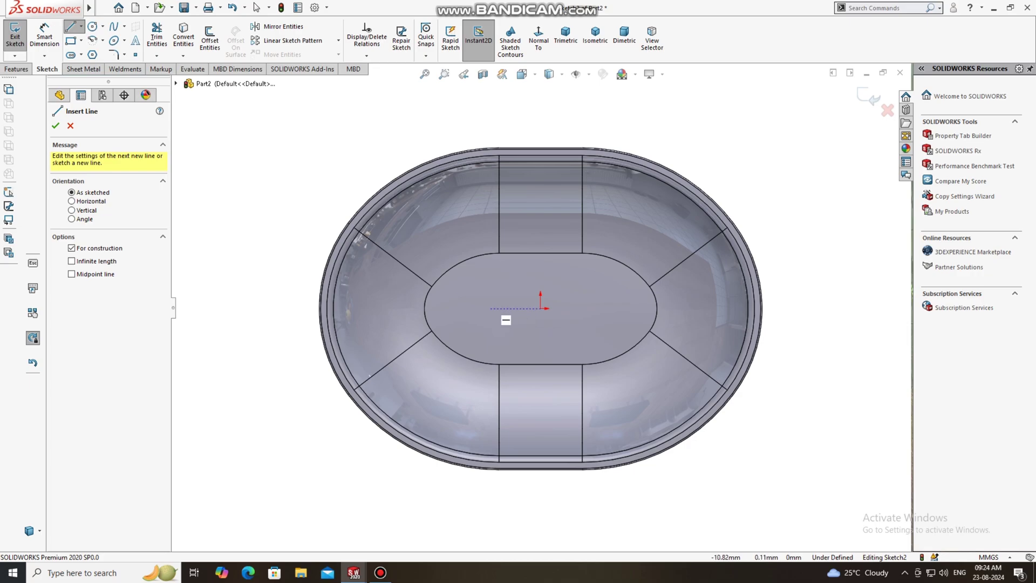
pyautogui.click(424, 308)
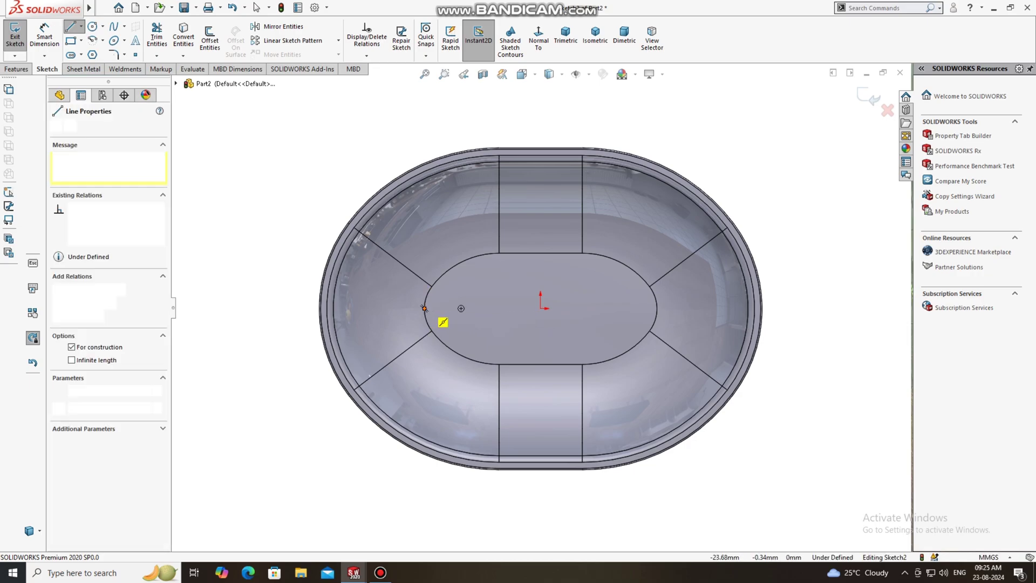
pyautogui.click(657, 308)
pyautogui.press('Escape')
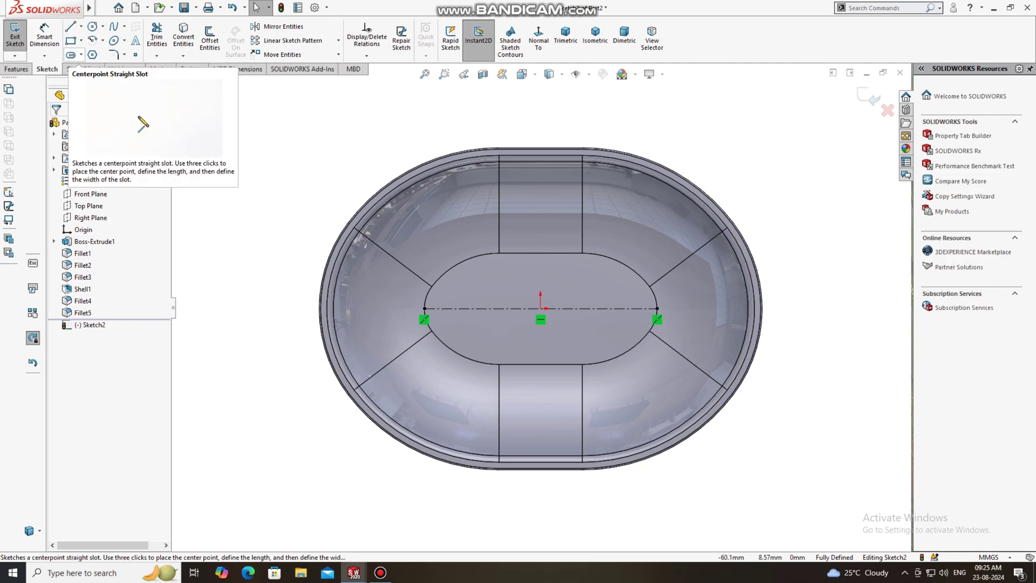
# Step: Sketch a vertical centerpoint straight slot on the origin, about 11.4 mm between arc centers and 3.7 mm wide
pyautogui.click(81, 55)
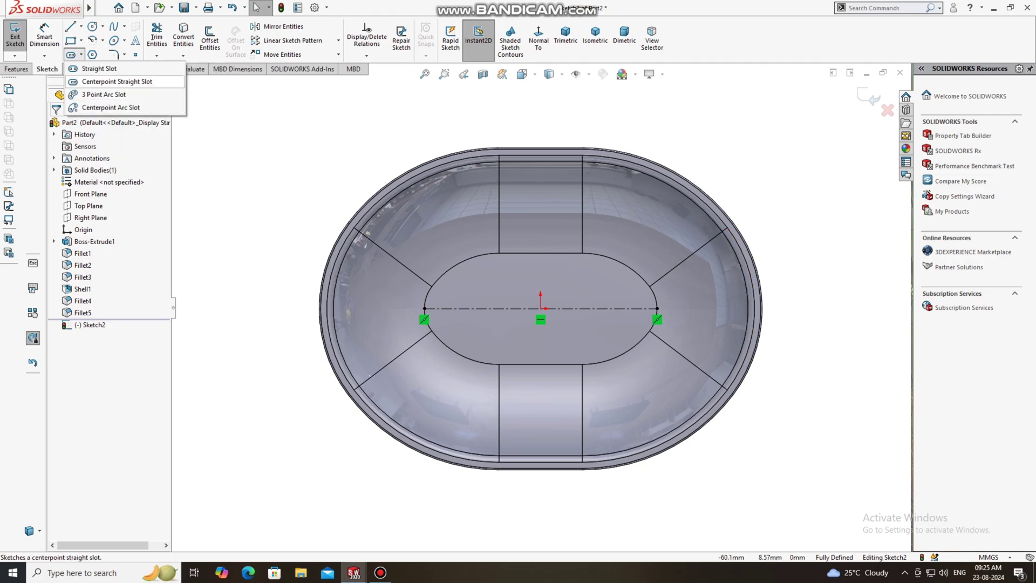
pyautogui.click(117, 81)
pyautogui.scroll(-3, 532, 330)
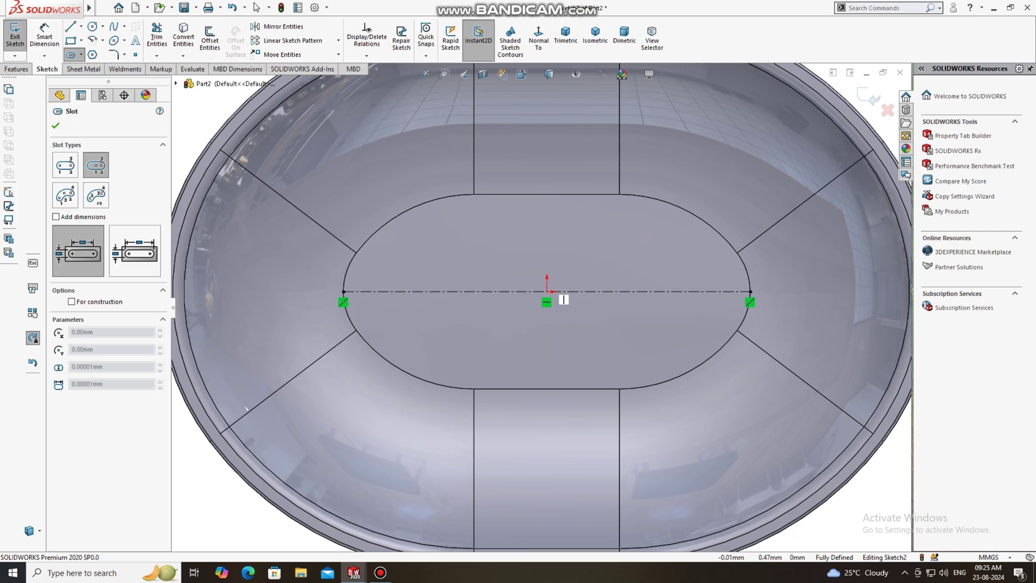
pyautogui.click(547, 292)
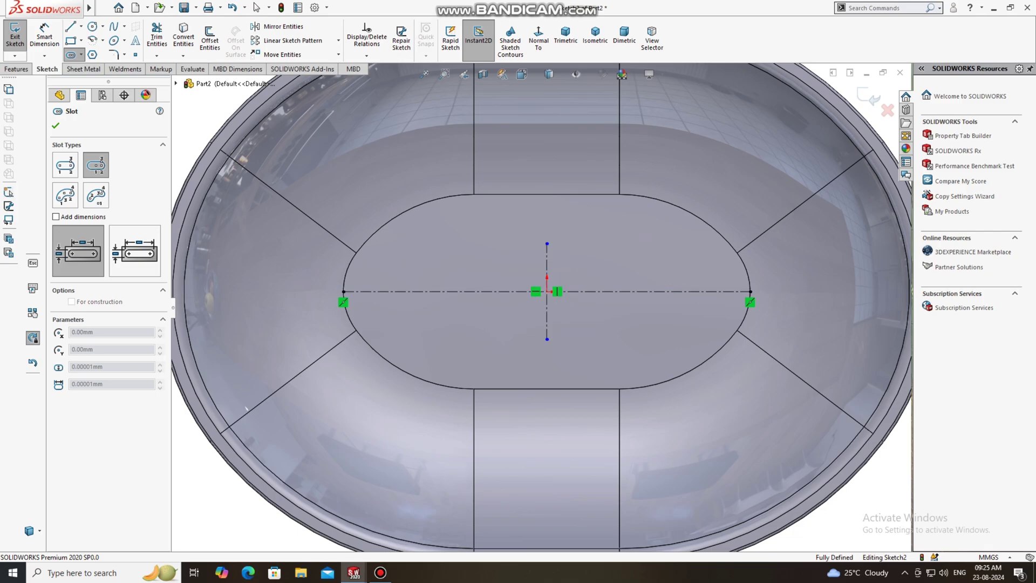
pyautogui.click(546, 244)
pyautogui.click(546, 228)
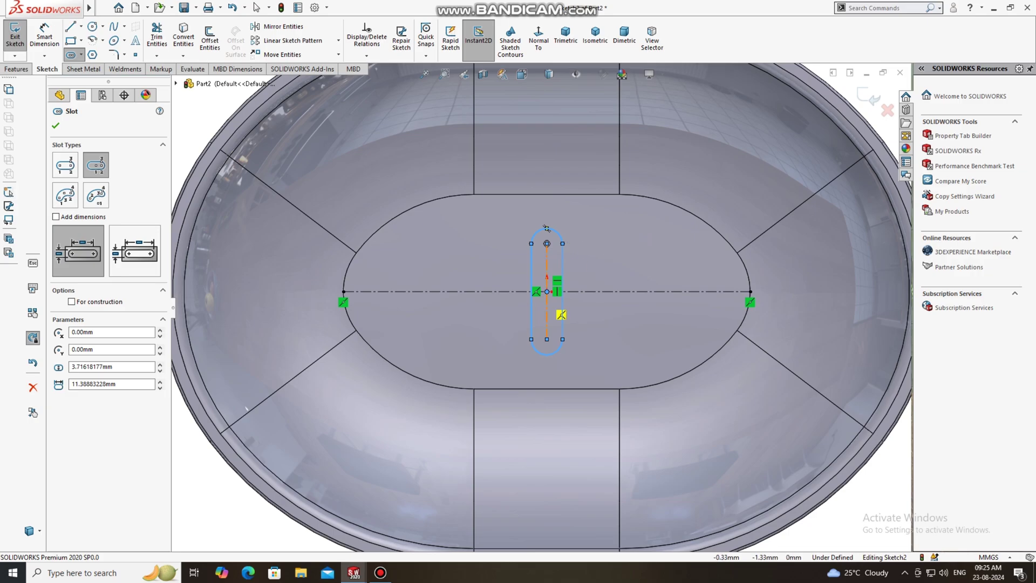
pyautogui.scroll(3, 542, 302)
pyautogui.press('Escape')
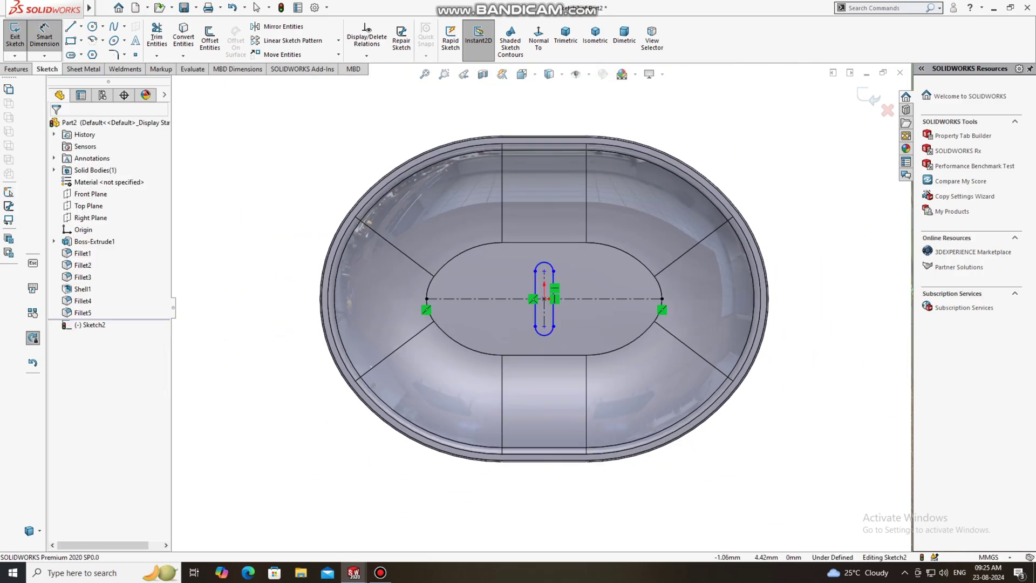
# Step: Dimension the vertical slot's straight side and set the distance between its arc centers to 15 mm
pyautogui.click(553, 303)
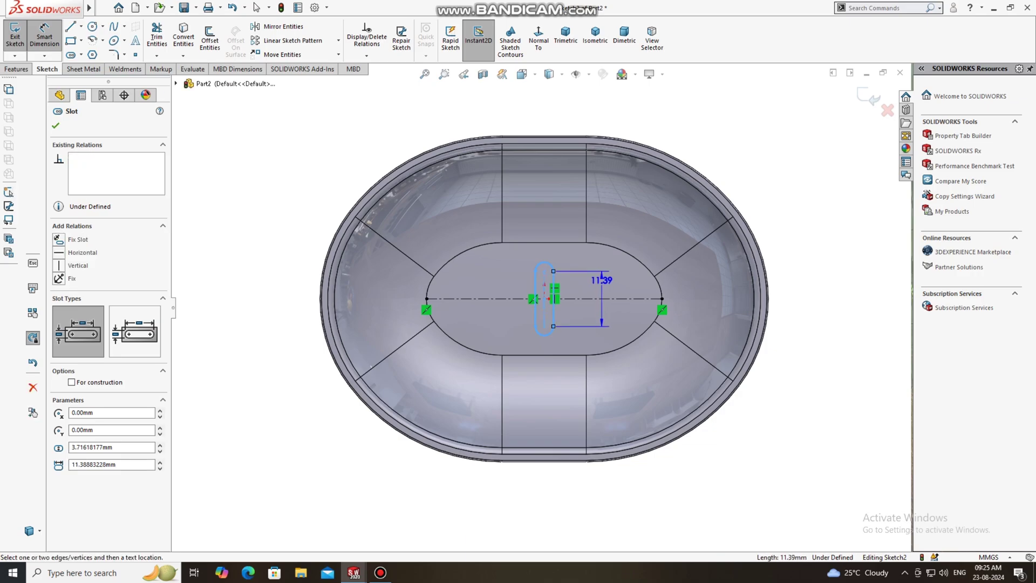
pyautogui.click(602, 280)
pyautogui.write('15')
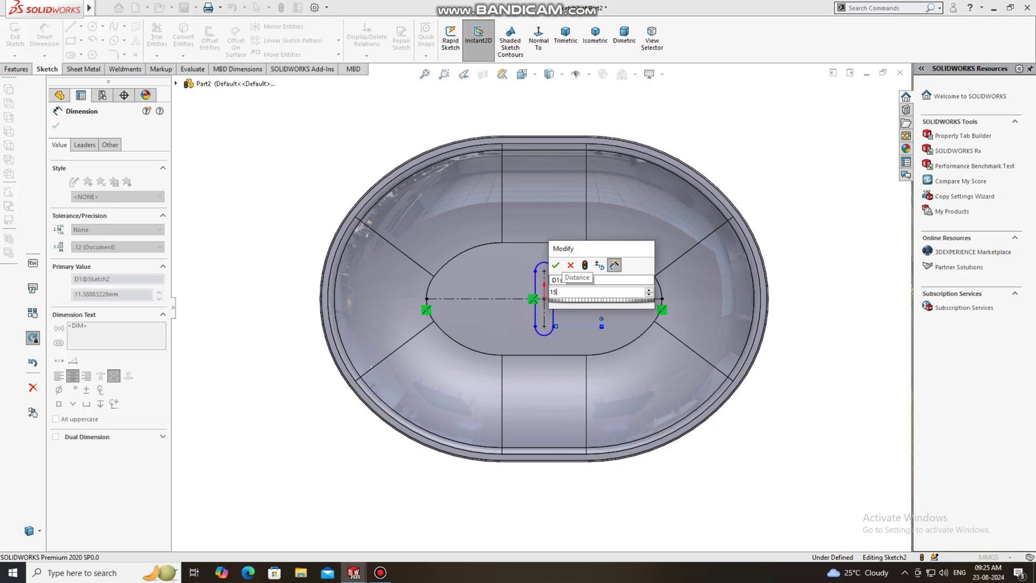
pyautogui.press('Return')
pyautogui.click(237, 400)
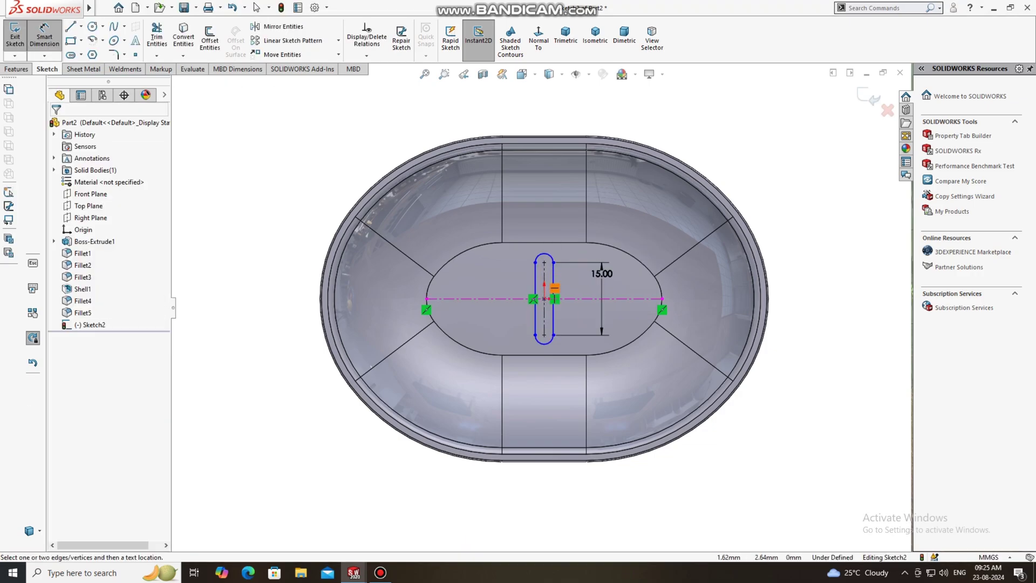
# Step: Dimension the slot's width between its two straight sides and set it to 3 mm
pyautogui.click(535, 280)
pyautogui.click(553, 286)
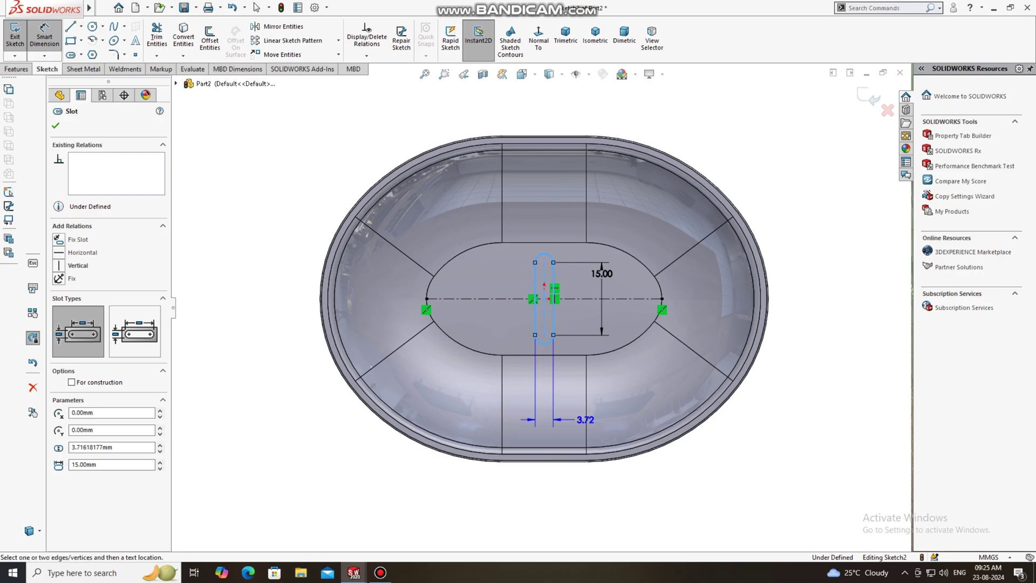
pyautogui.click(556, 501)
pyautogui.write('3')
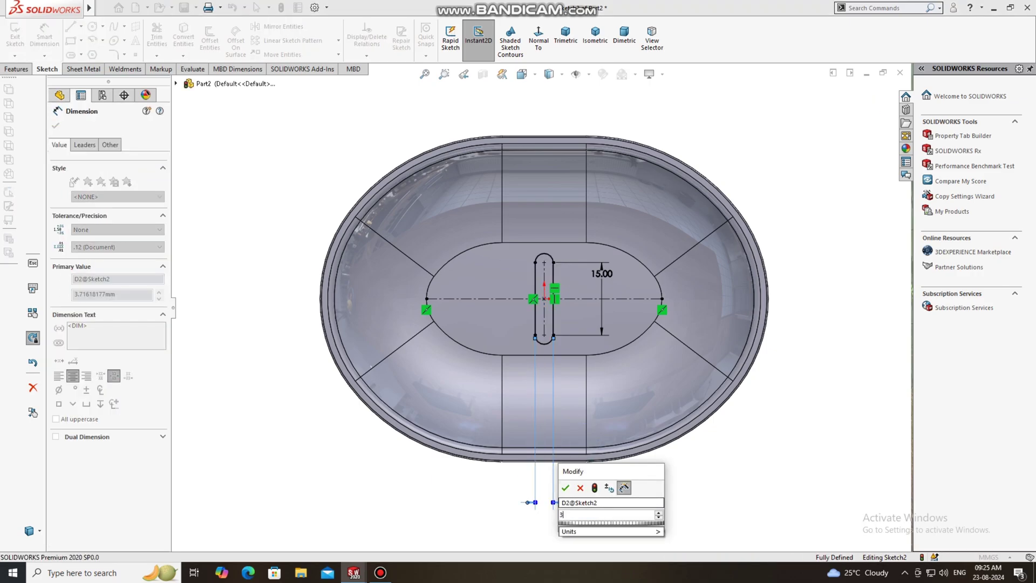
pyautogui.press('Return')
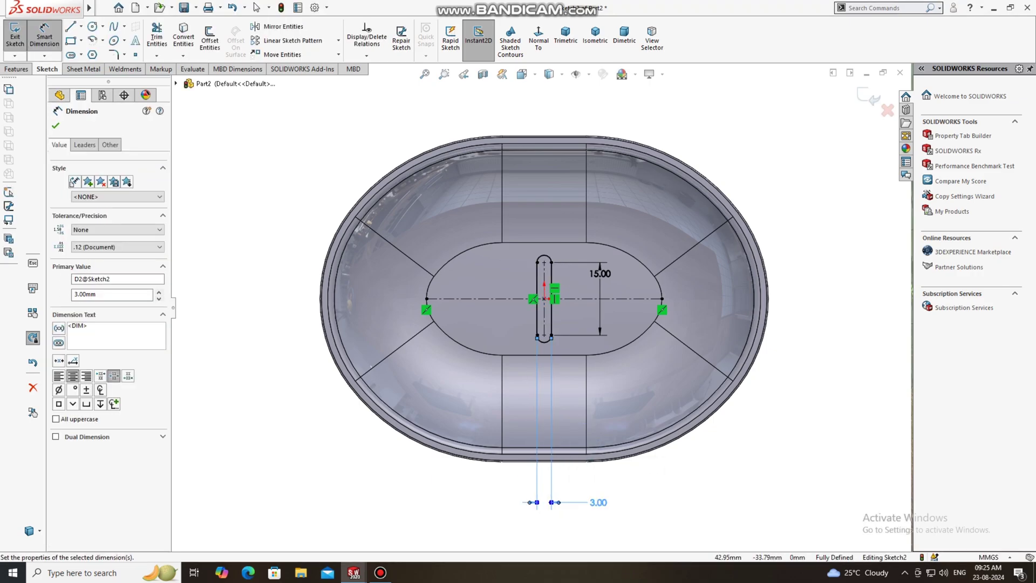
pyautogui.press('Escape')
# Step: Create a linear sketch pattern of the slot along the positive X-axis with 5 mm spacing and 4 instances
pyautogui.scroll(2, 543, 299)
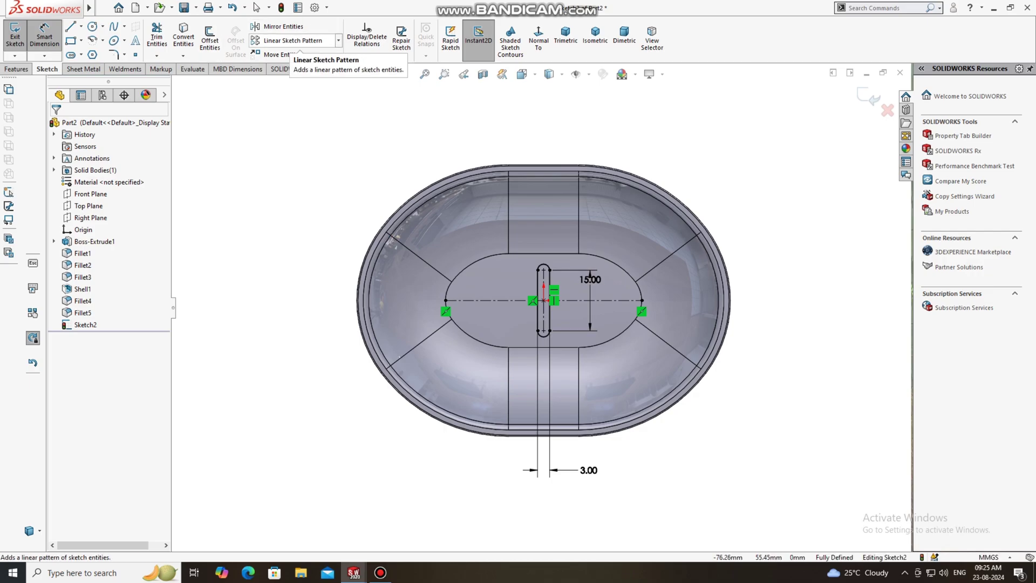
pyautogui.click(292, 41)
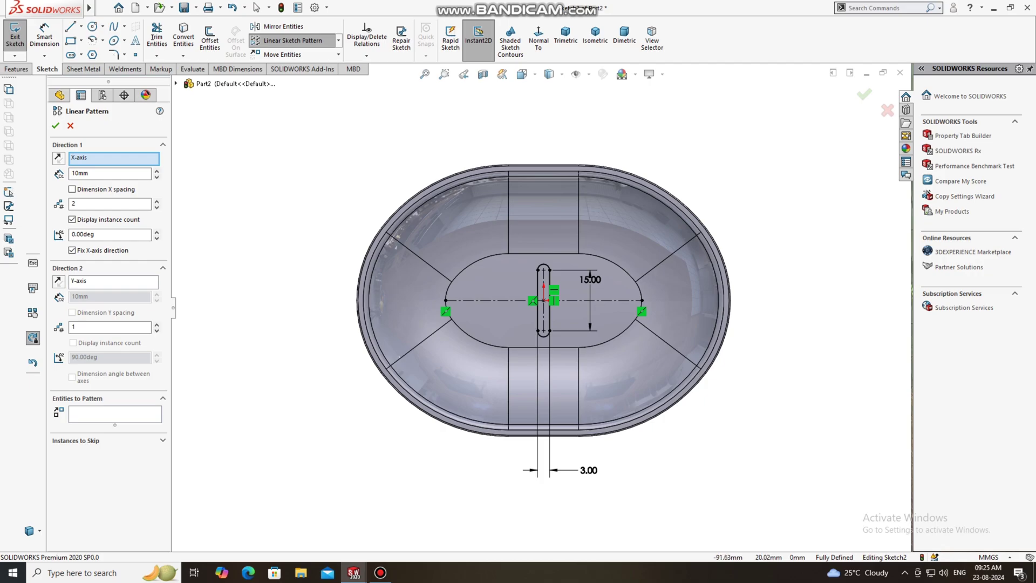
pyautogui.click(115, 413)
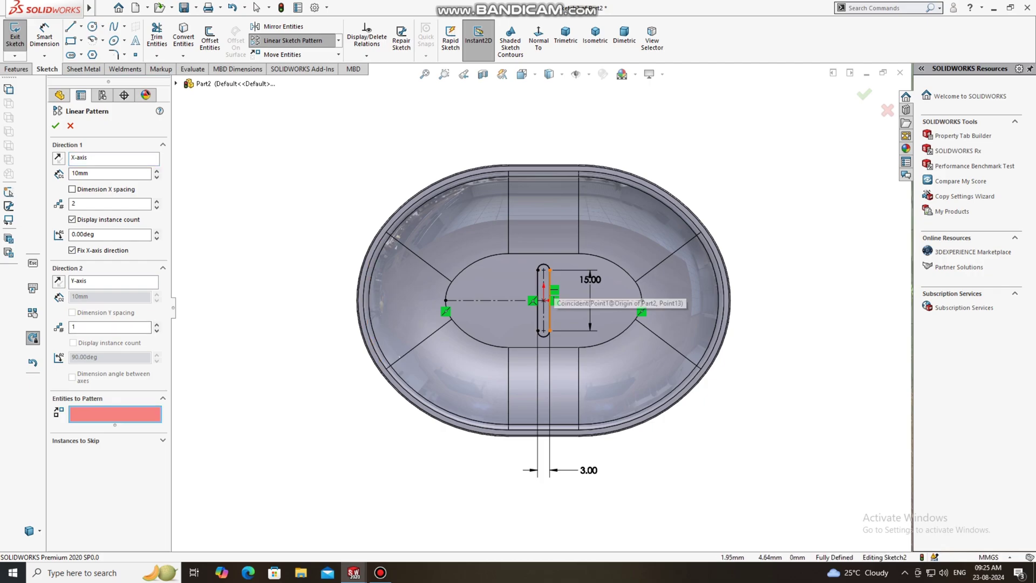
pyautogui.click(550, 300)
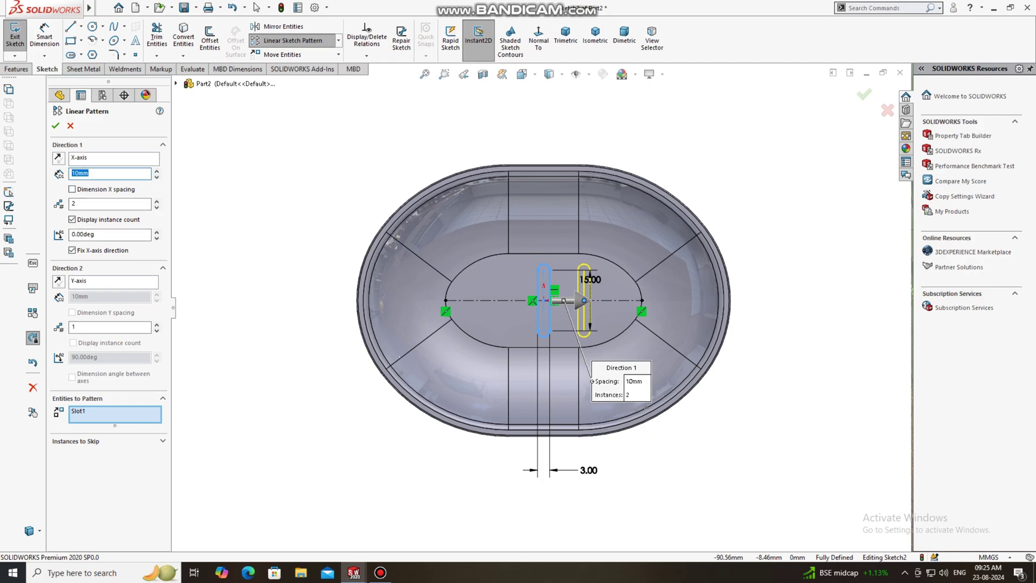
pyautogui.write('8')
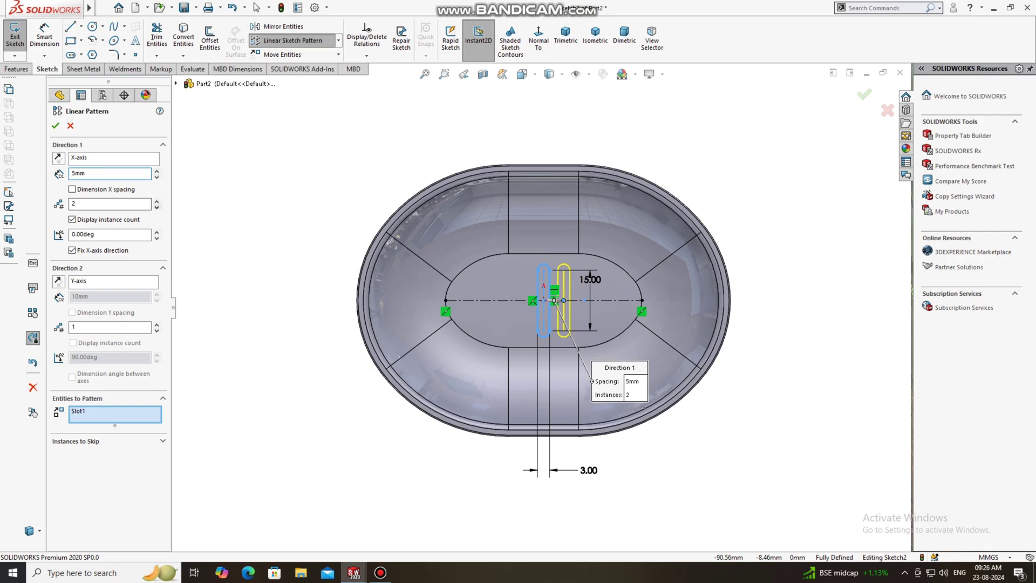
pyautogui.click(156, 202)
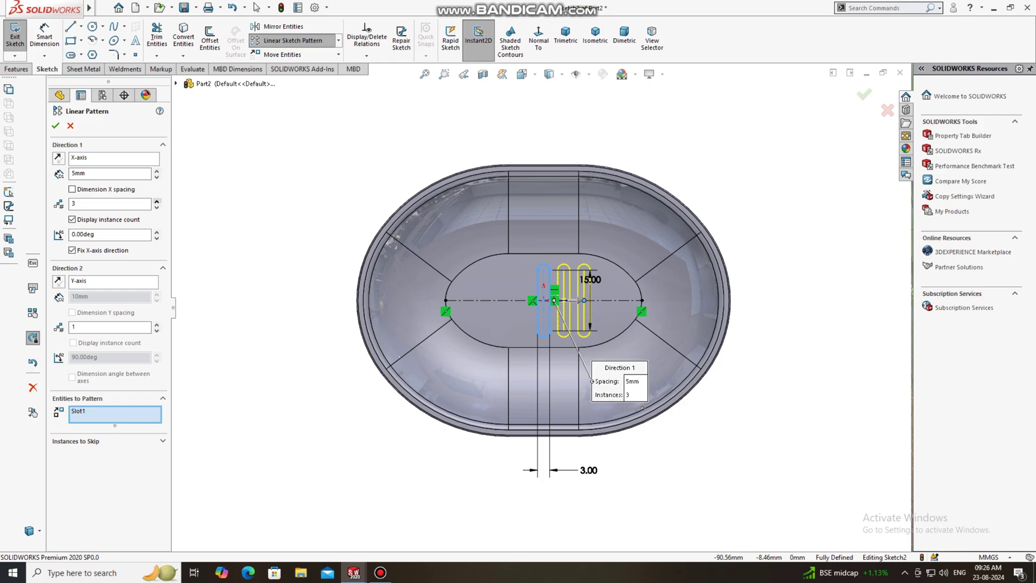
pyautogui.click(157, 201)
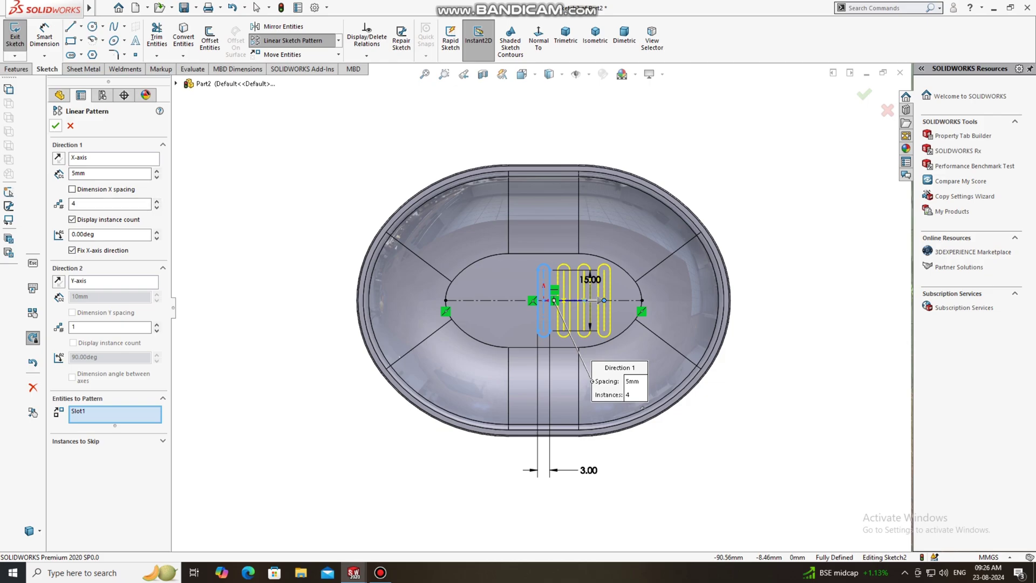
pyautogui.click(56, 125)
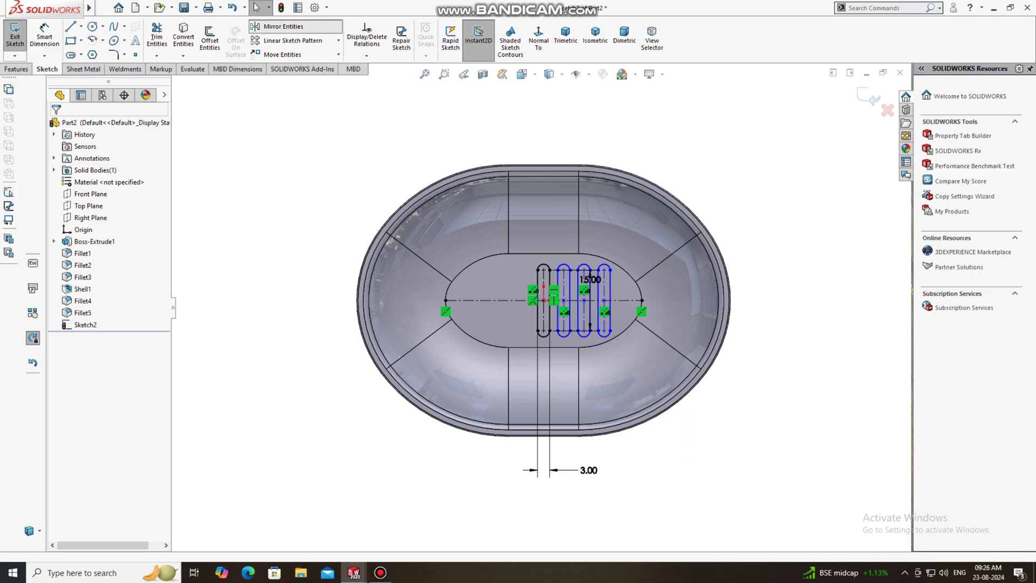
pyautogui.click(283, 27)
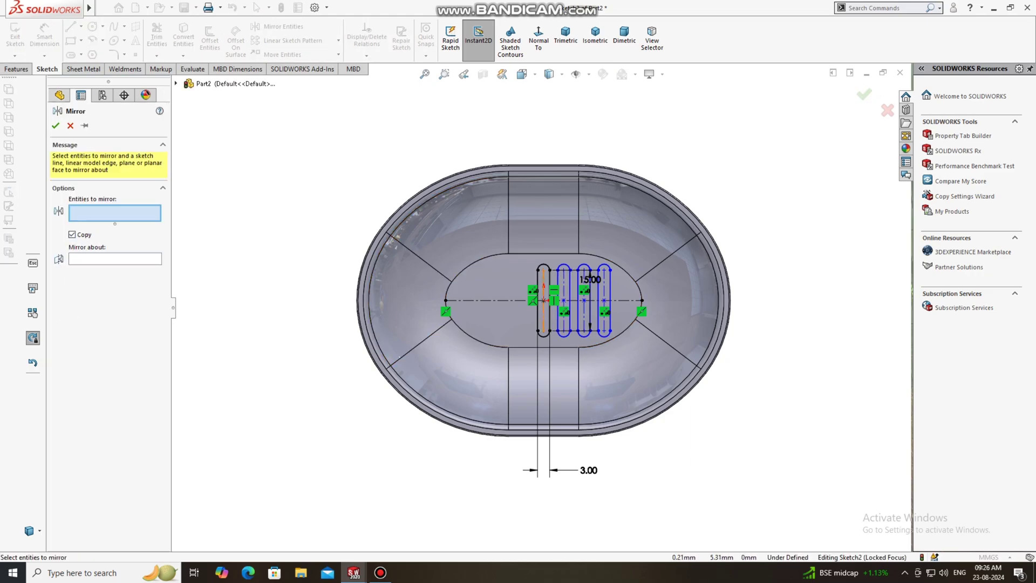
pyautogui.click(549, 318)
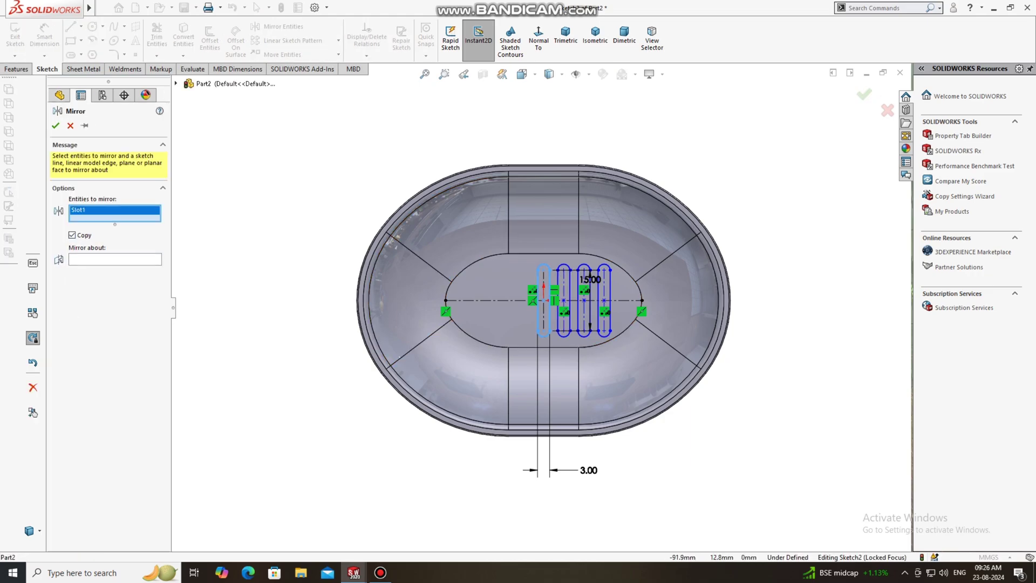
pyautogui.click(114, 259)
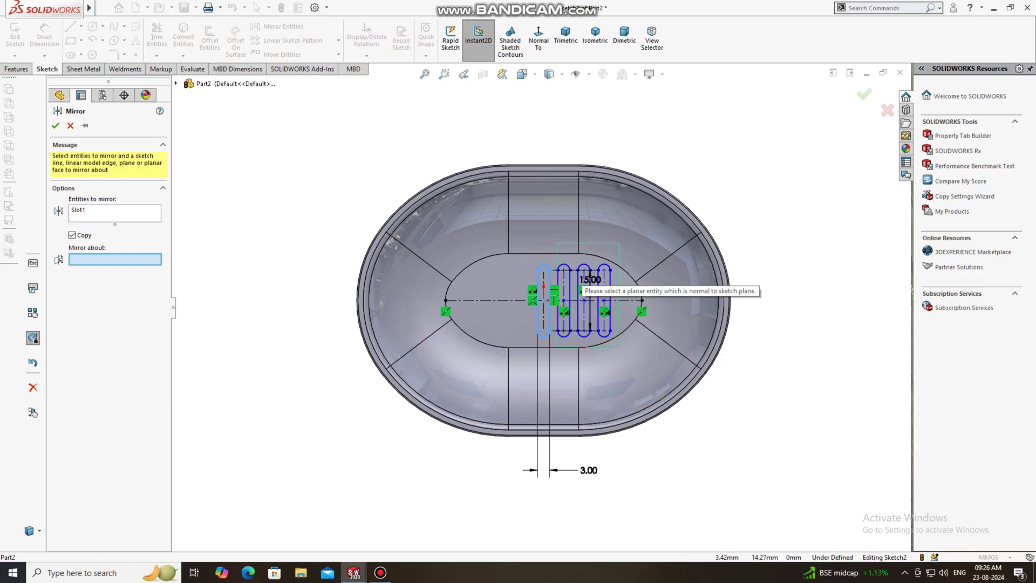
pyautogui.moveTo(619, 244); pyautogui.dragTo(557, 346)
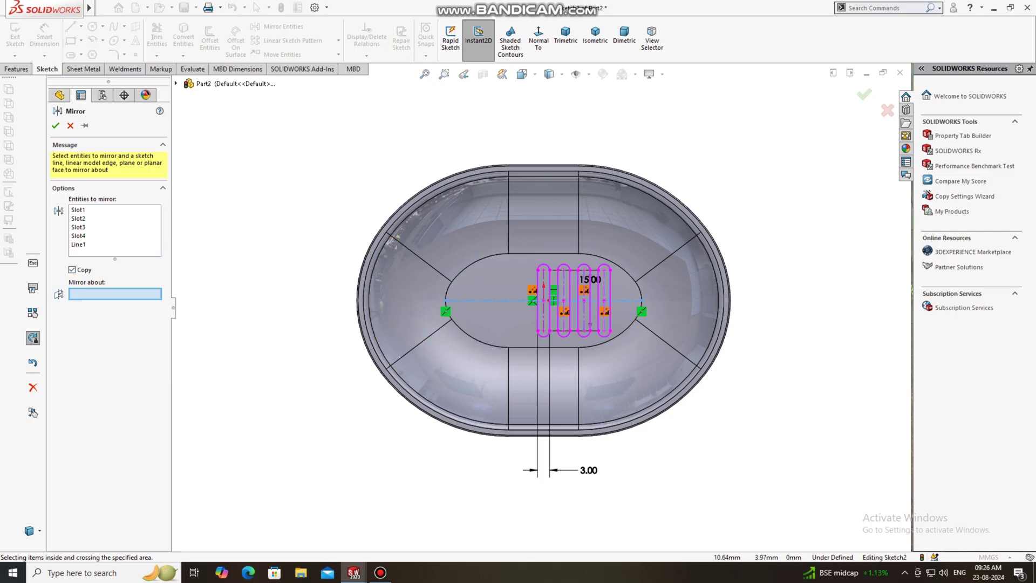
pyautogui.click(538, 300)
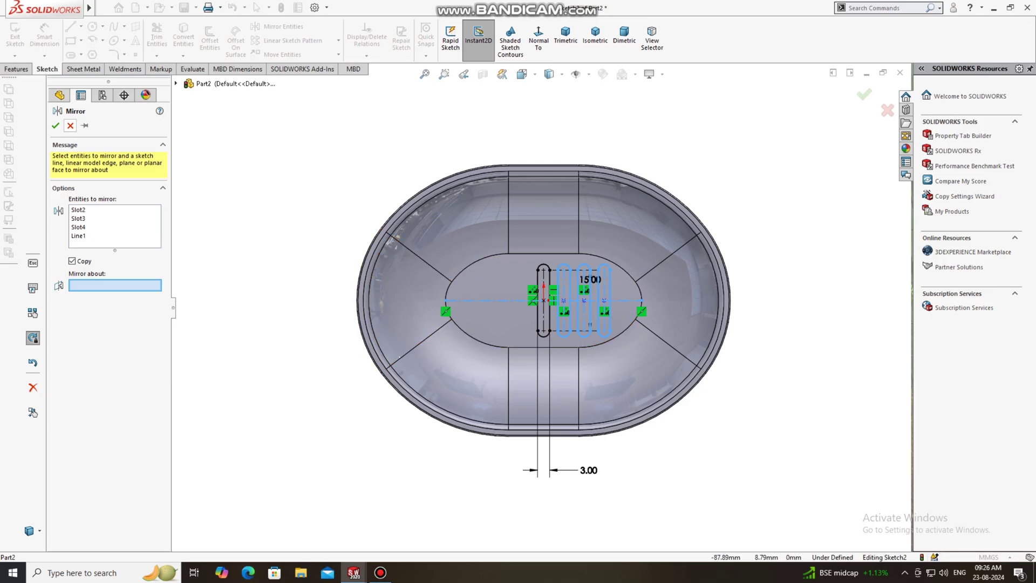
pyautogui.click(70, 126)
pyautogui.click(235, 199)
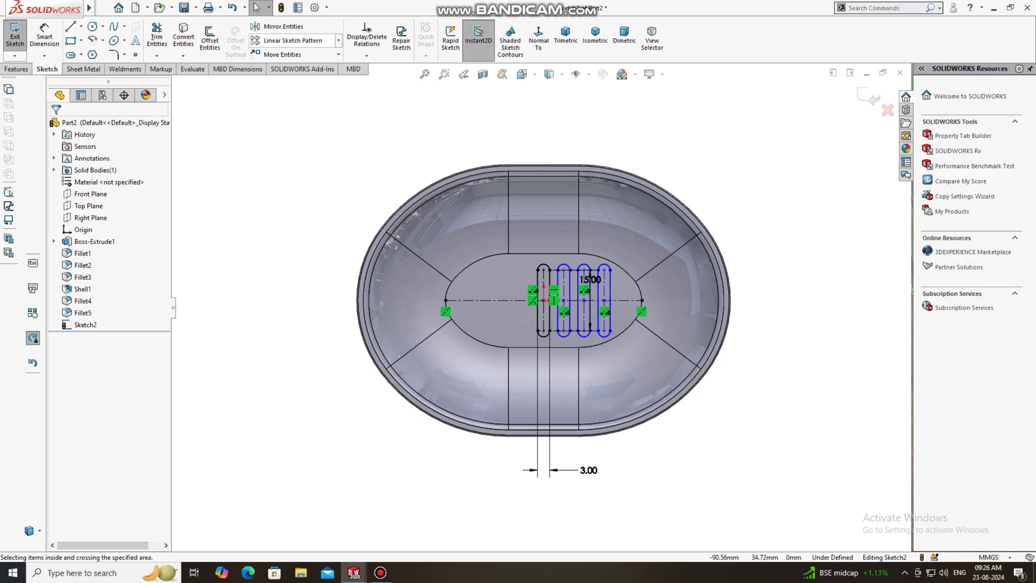
# Step: Pattern the central slot linearly in the reversed X direction (180°) with 5 mm spacing and 4 instances
pyautogui.click(291, 40)
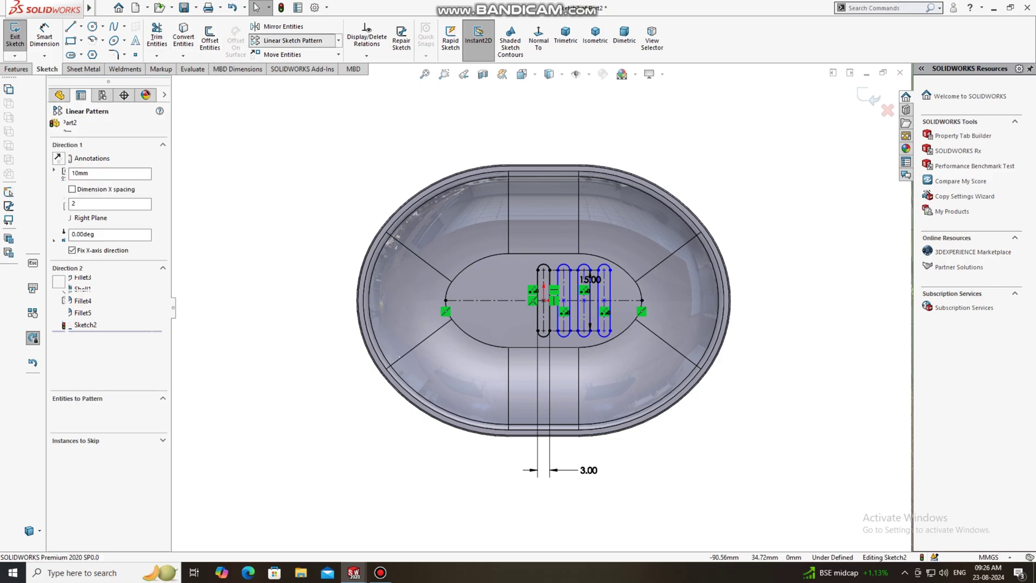
pyautogui.click(538, 294)
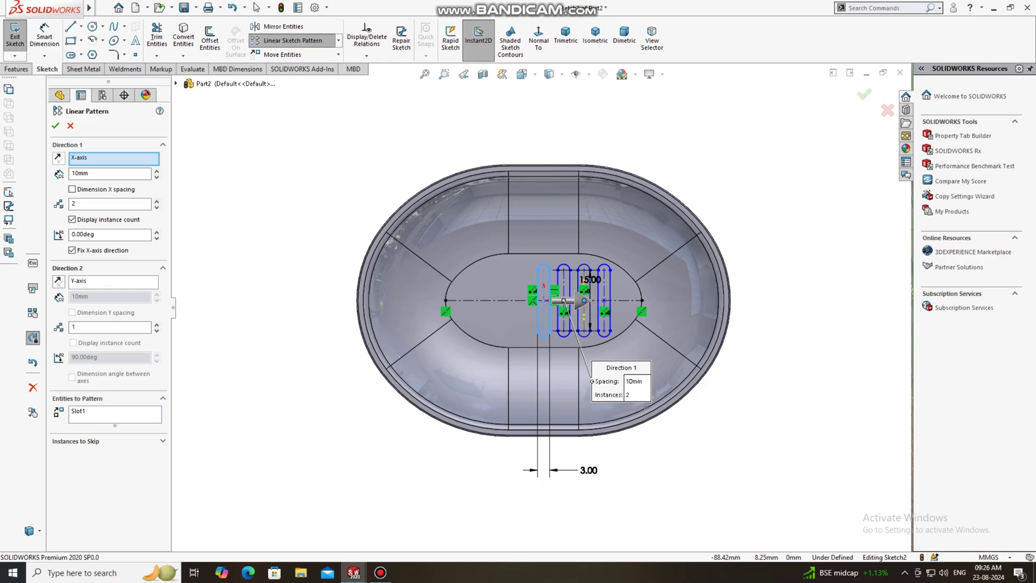
pyautogui.click(58, 157)
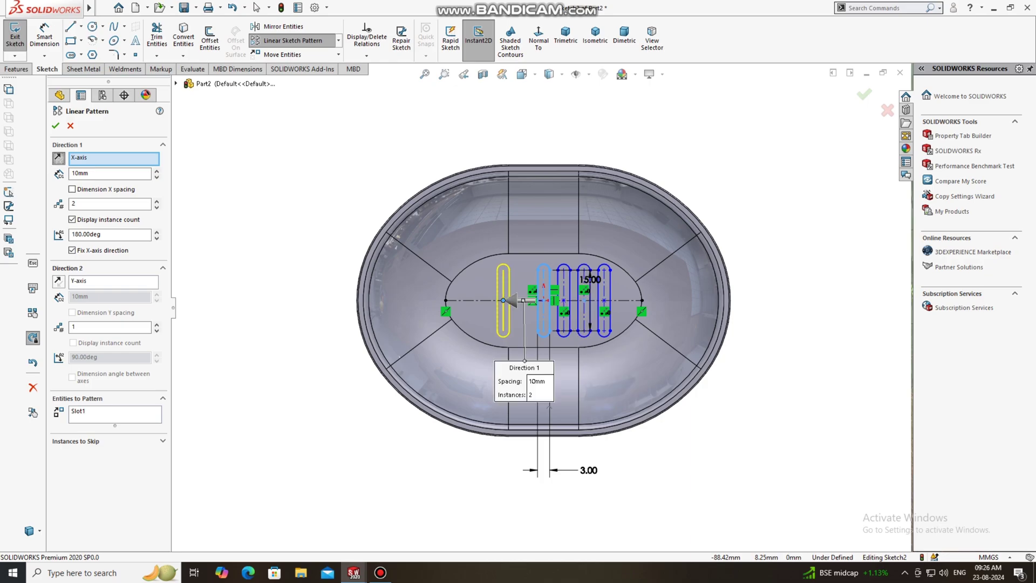
pyautogui.moveTo(88, 173); pyautogui.dragTo(79, 173)
pyautogui.write('5mm')
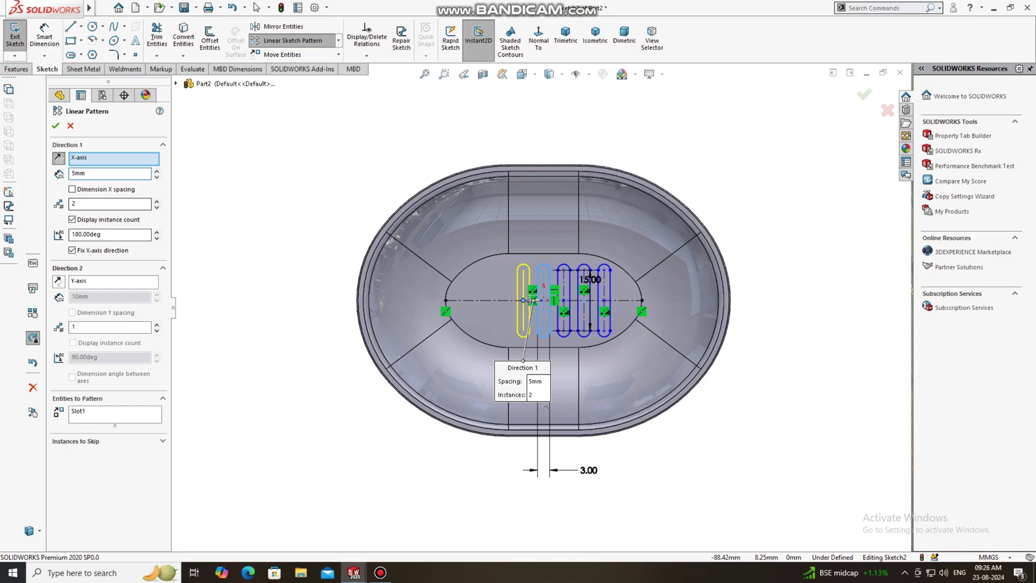
pyautogui.click(156, 201)
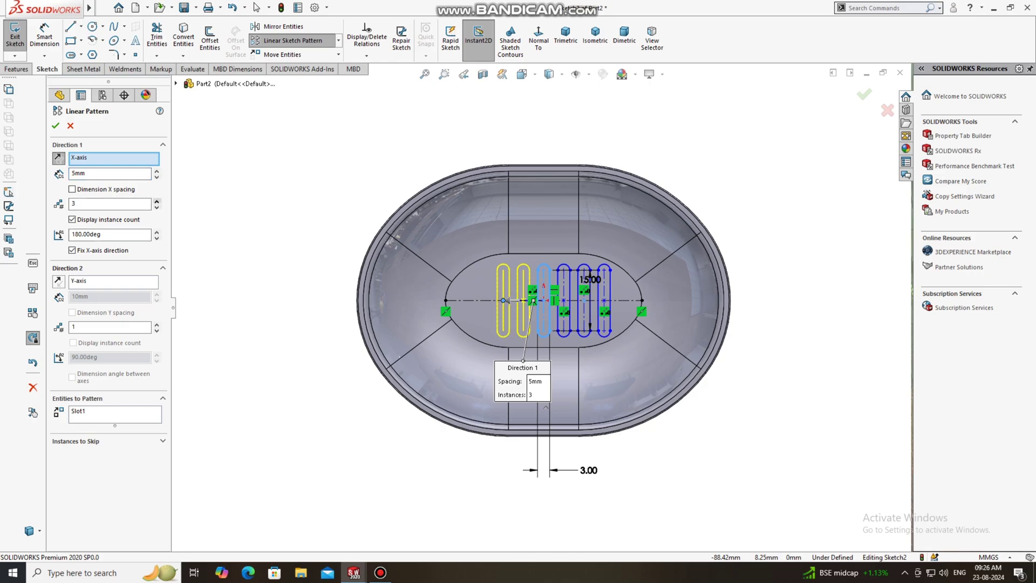
pyautogui.click(156, 201)
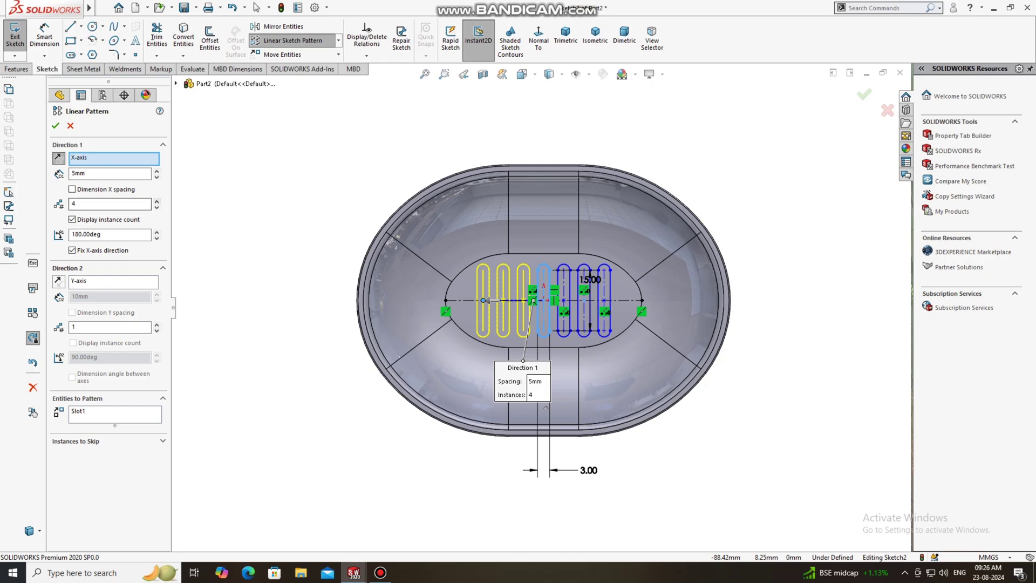
pyautogui.click(864, 94)
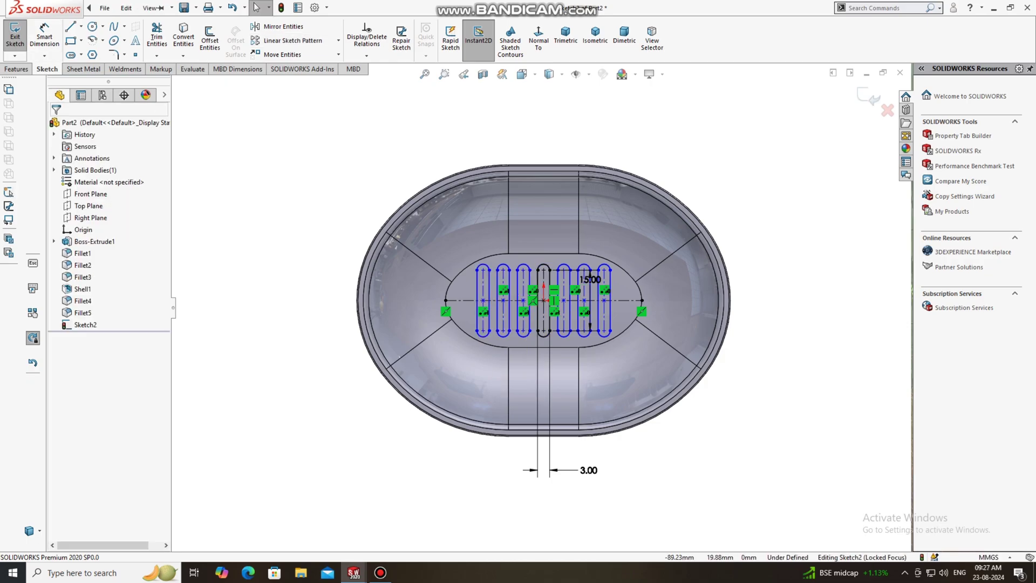
# Step: Cut-extrude the row of slots through the dish's floor from the sketch plane with a blind depth of 10 mm
pyautogui.click(16, 69)
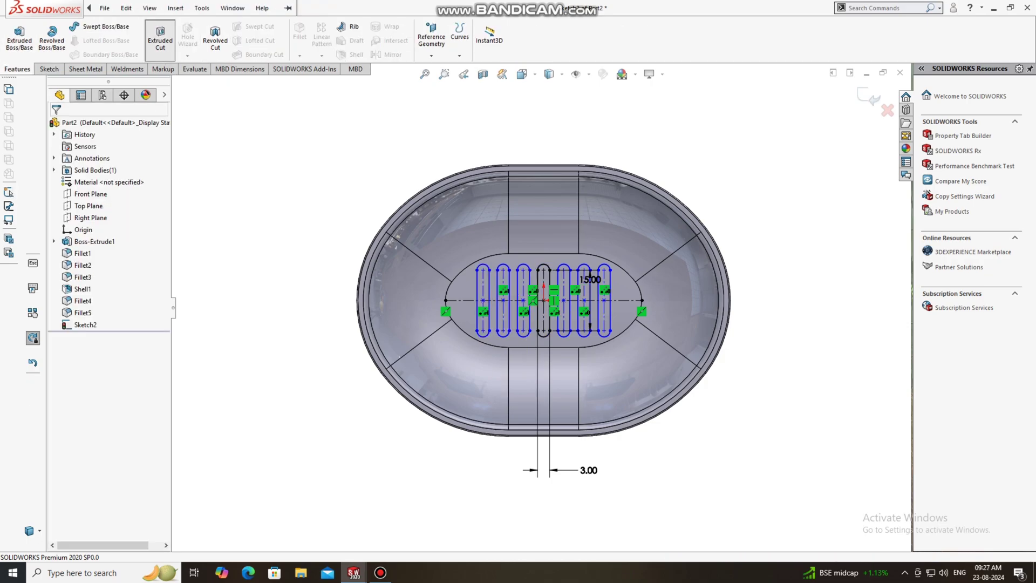
pyautogui.click(161, 37)
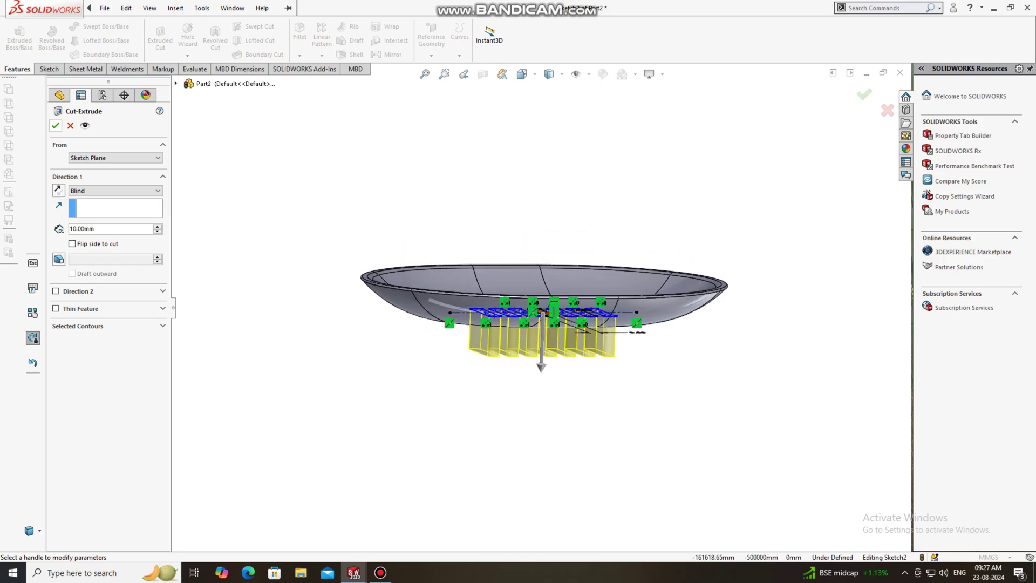
pyautogui.click(56, 126)
pyautogui.moveTo(518, 259); pyautogui.dragTo(555, 340, button='middle')
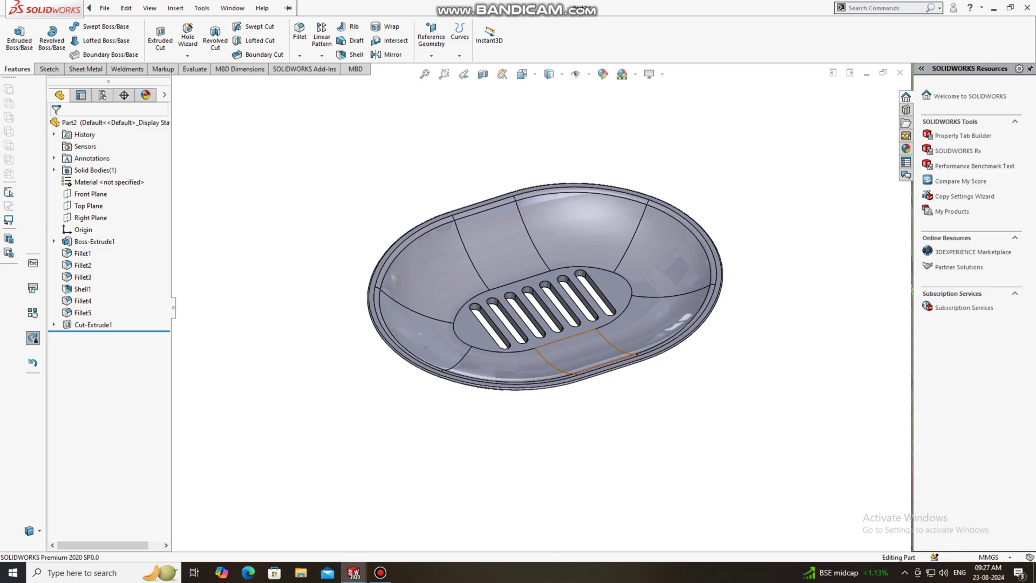
# Step: Fillet the slot edges on the dish's inner floor face with a 0.5 mm radius
pyautogui.click(299, 33)
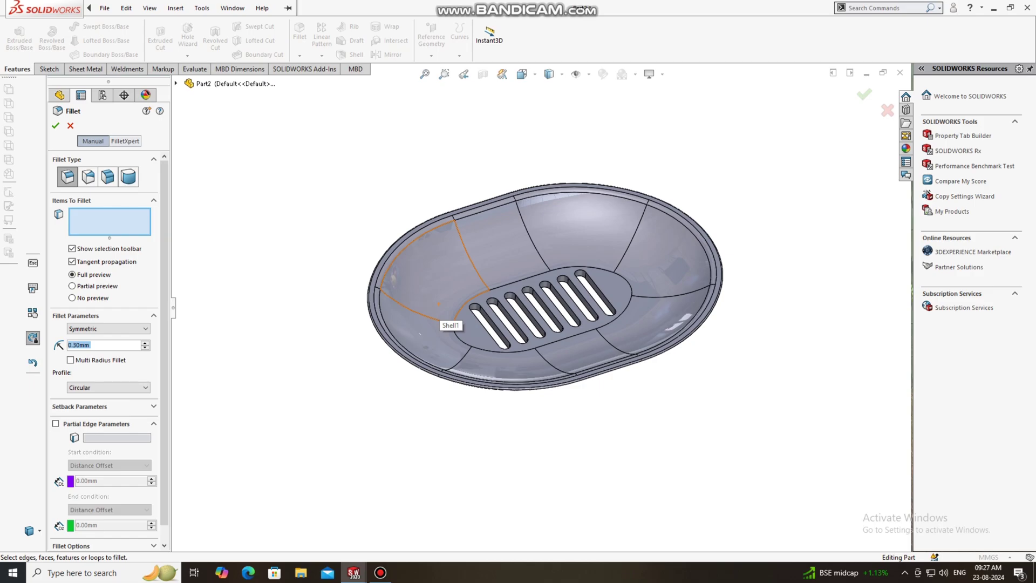
pyautogui.scroll(-1, 572, 312)
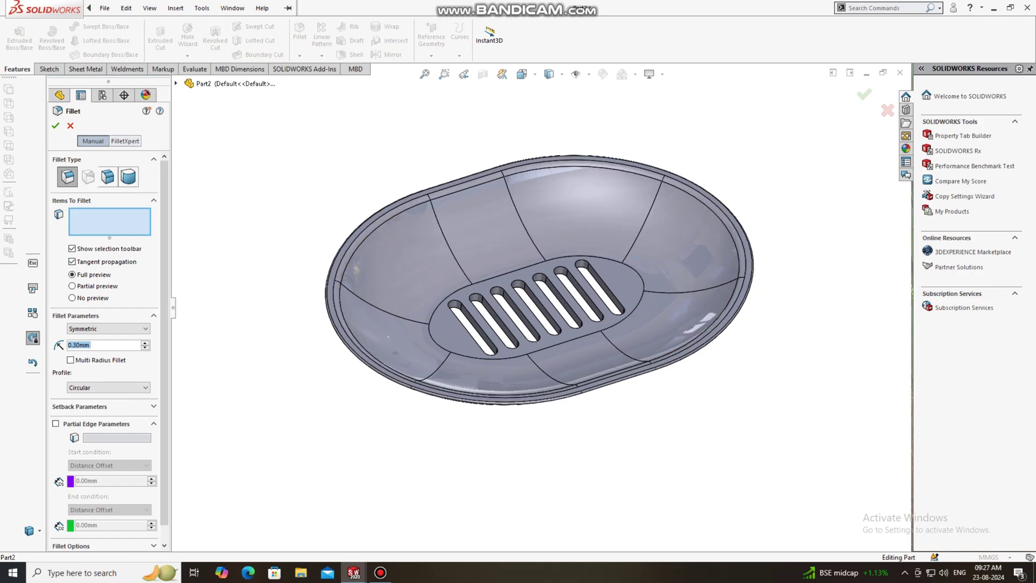
pyautogui.click(624, 285)
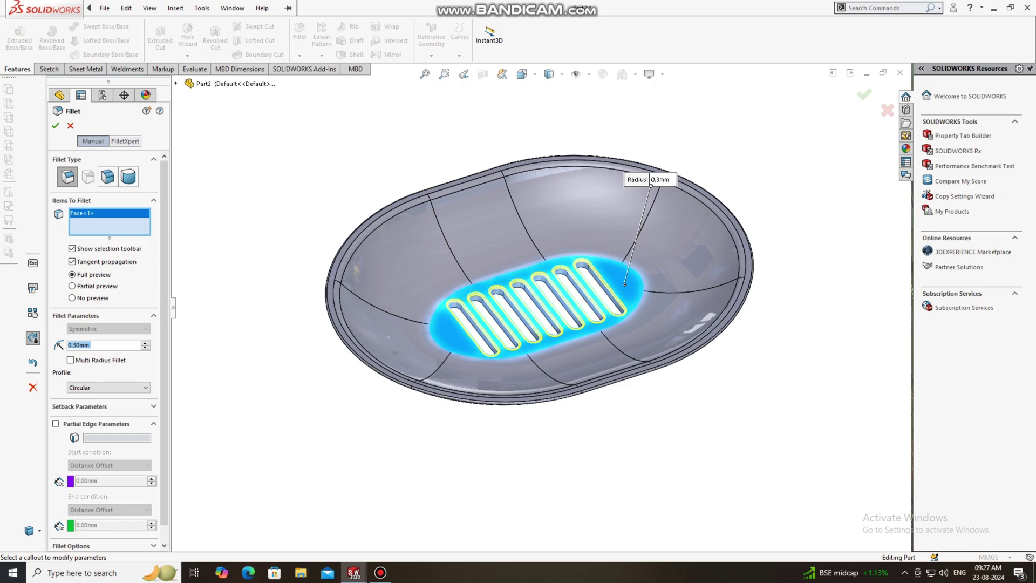
pyautogui.write('0.5')
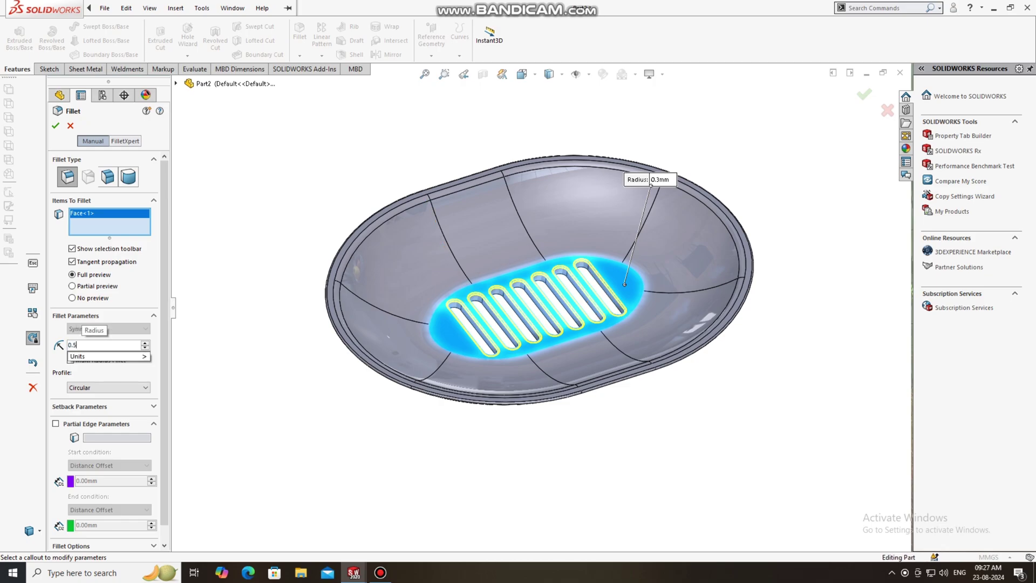
pyautogui.press('Return')
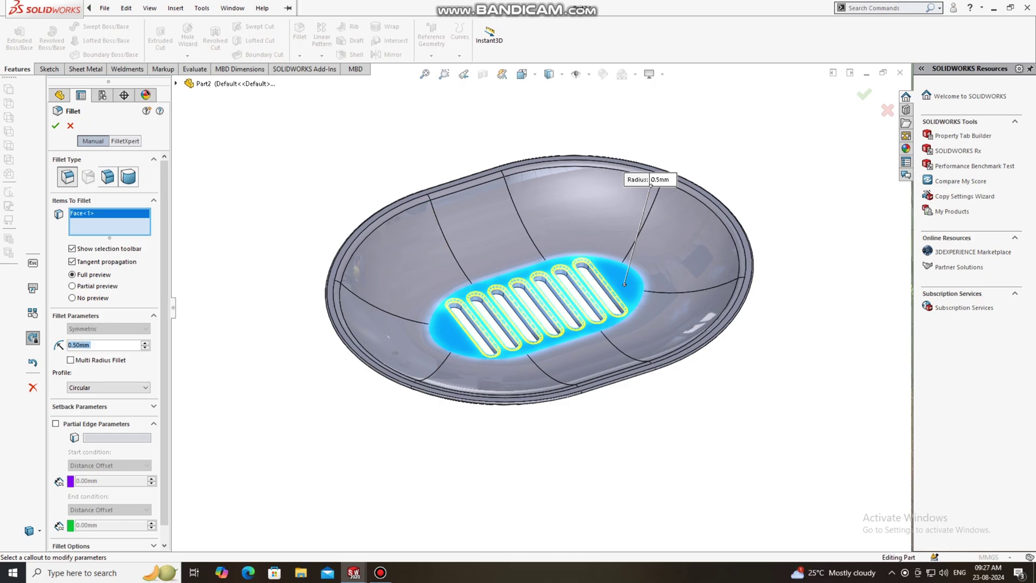
pyautogui.click(55, 126)
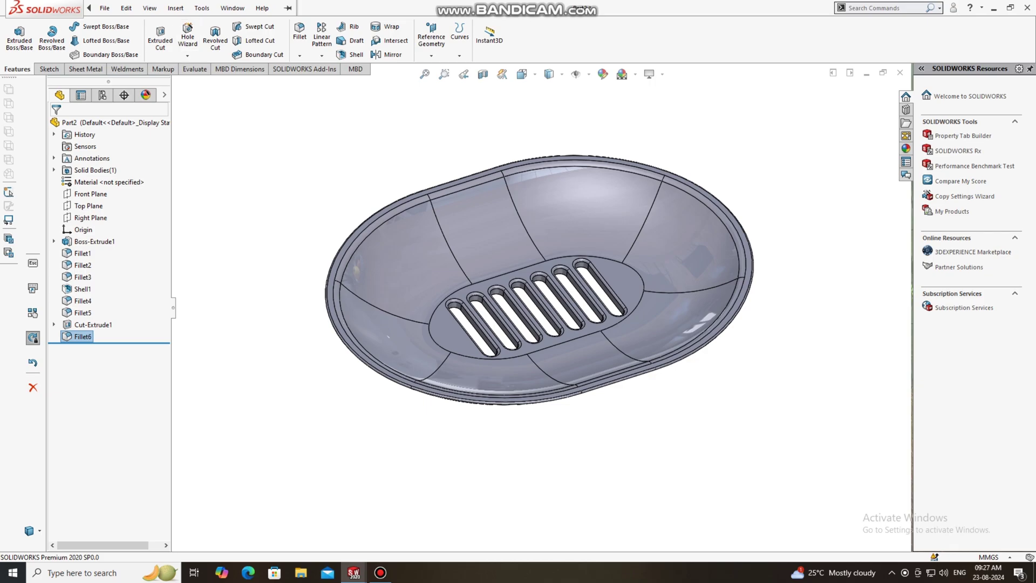
# Step: Fillet the slot edges on the underside face of the dish's floor with a 0.5 mm radius
pyautogui.click(299, 31)
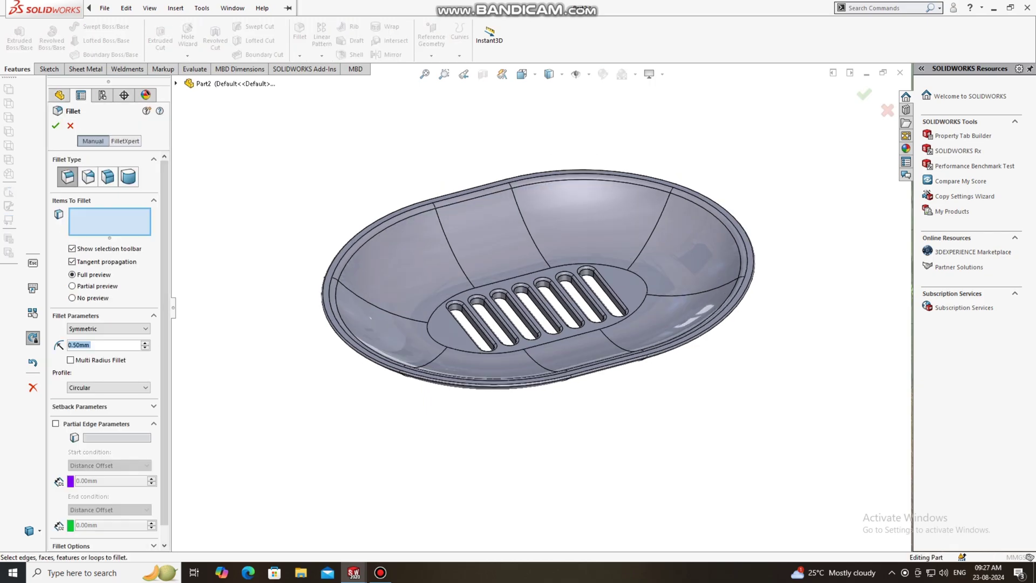
pyautogui.click(636, 308)
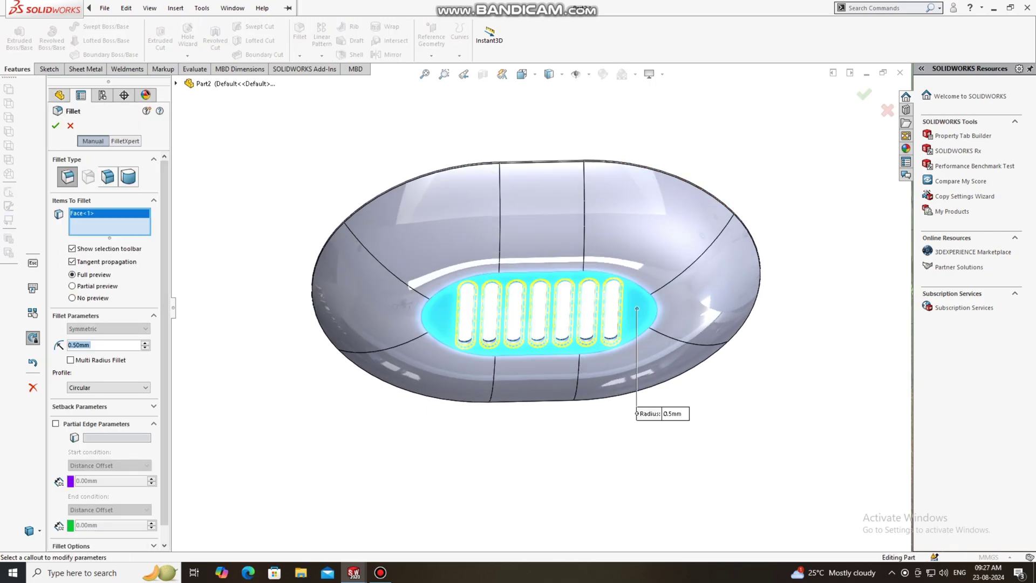
pyautogui.click(55, 126)
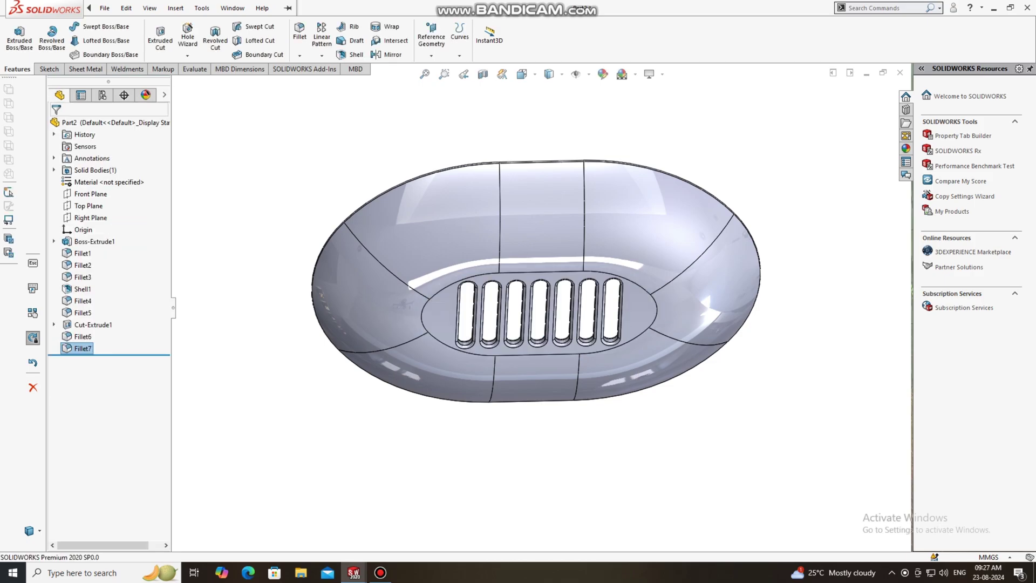
# Step: Switch the dish's display style to Shaded without edges
pyautogui.moveTo(399, 313); pyautogui.dragTo(449, 377, button='middle')
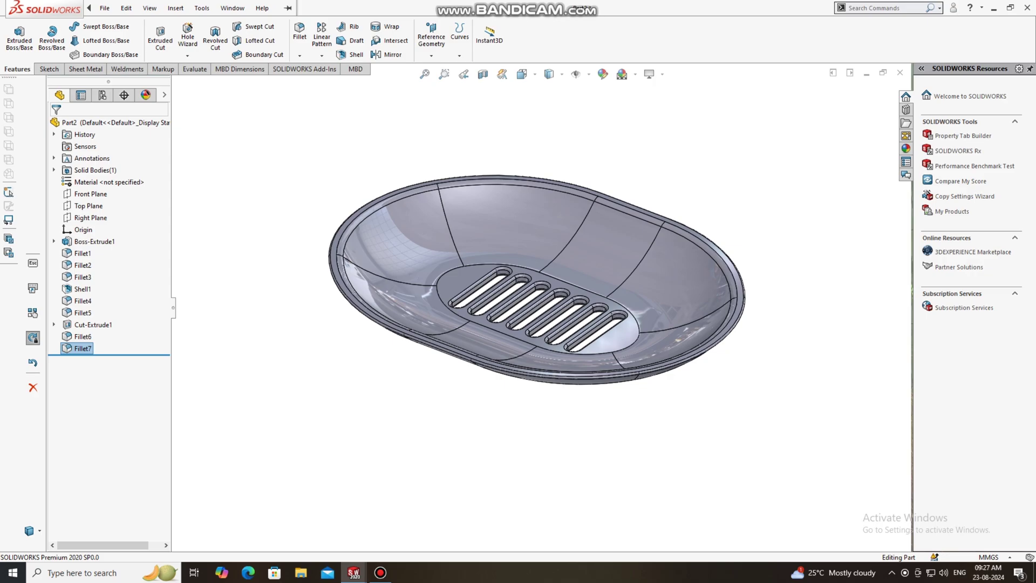
pyautogui.moveTo(448, 377); pyautogui.dragTo(452, 405, button='middle')
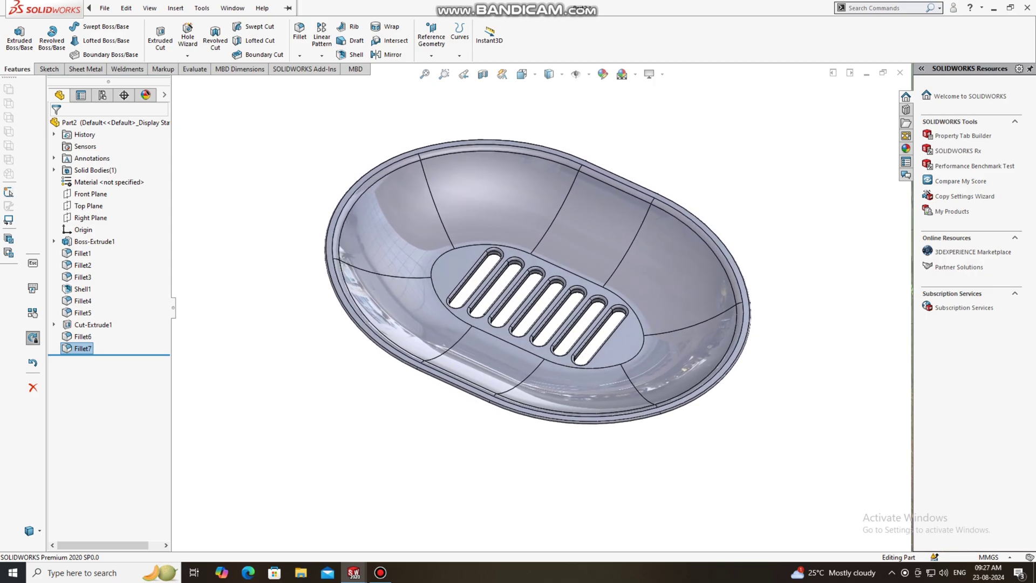
pyautogui.click(551, 74)
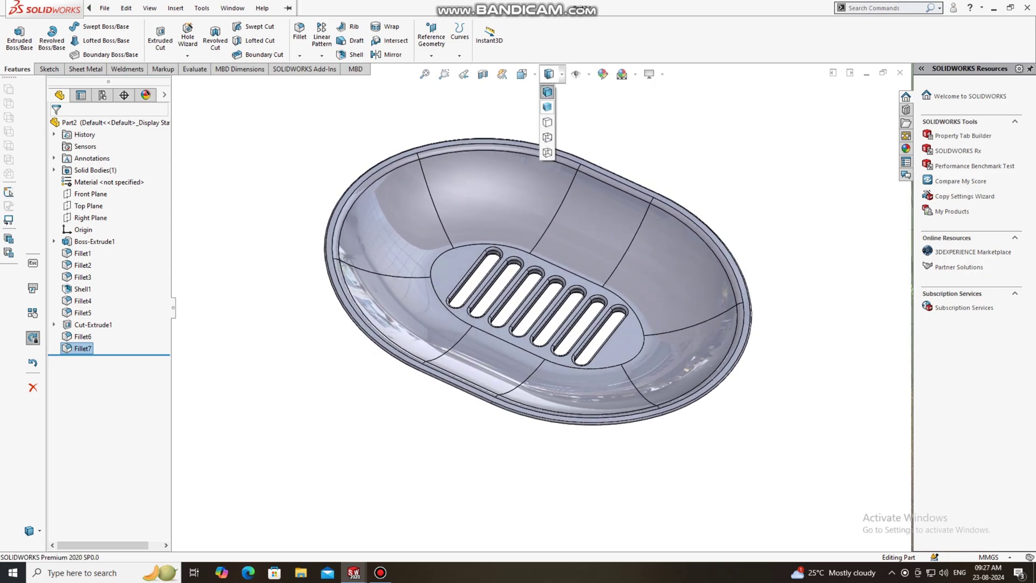
pyautogui.click(549, 107)
pyautogui.moveTo(502, 189)
pyautogui.mouseDown(button='middle')
pyautogui.moveTo(512, 393)
pyautogui.moveTo(582, 345)
pyautogui.moveTo(550, 243)
pyautogui.moveTo(518, 216)
pyautogui.moveTo(502, 259)
pyautogui.moveTo(501, 229)
pyautogui.mouseUp(button='middle')
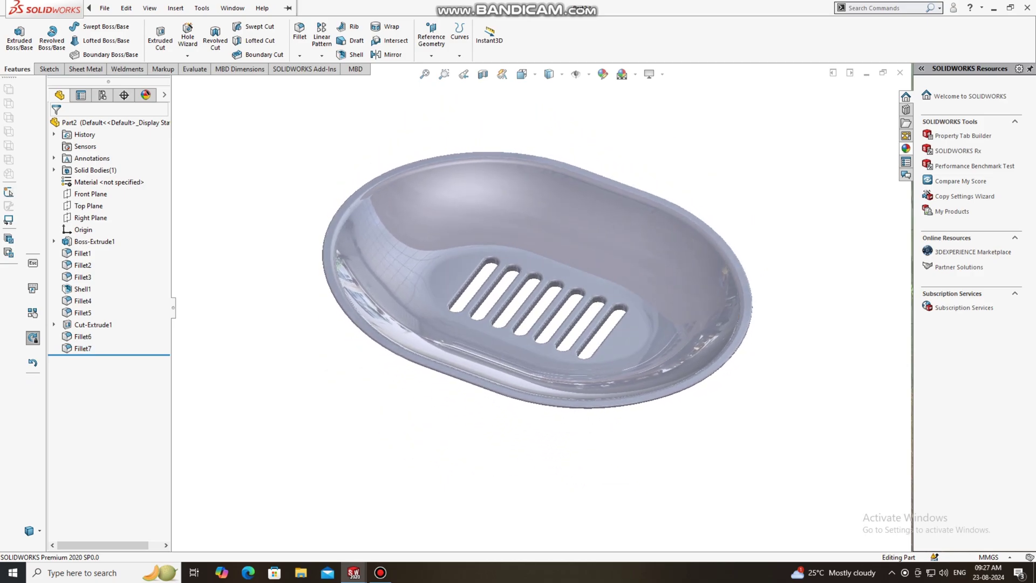
# Step: Open the High Gloss plastic appearances and bring the coloured samples into view
pyautogui.click(906, 148)
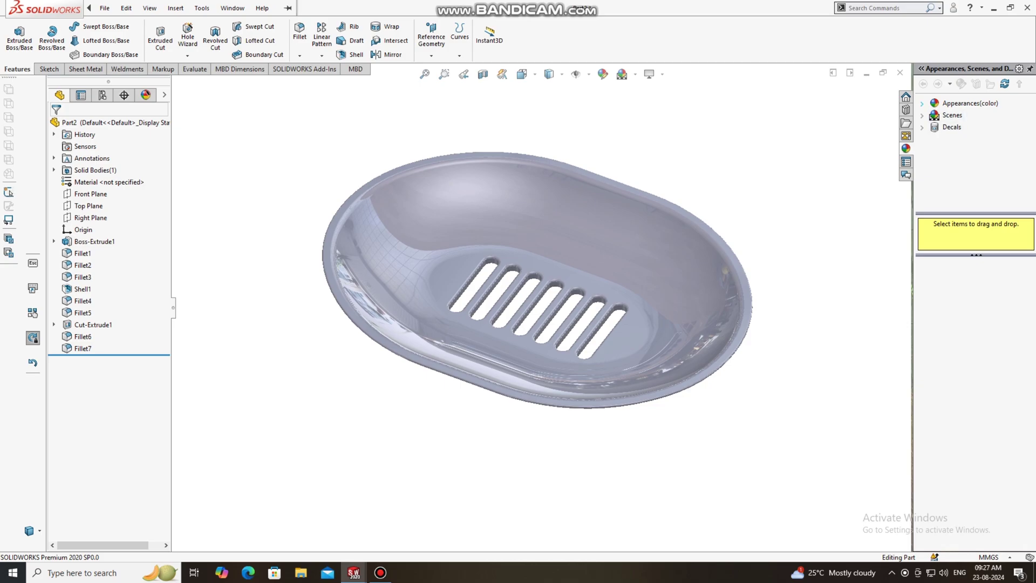
pyautogui.click(933, 115)
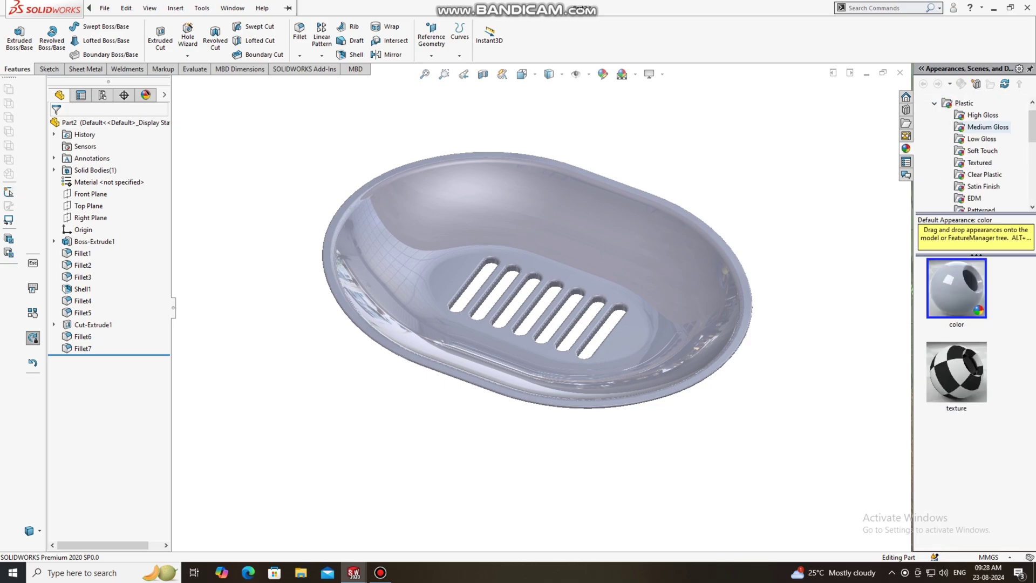
pyautogui.click(988, 128)
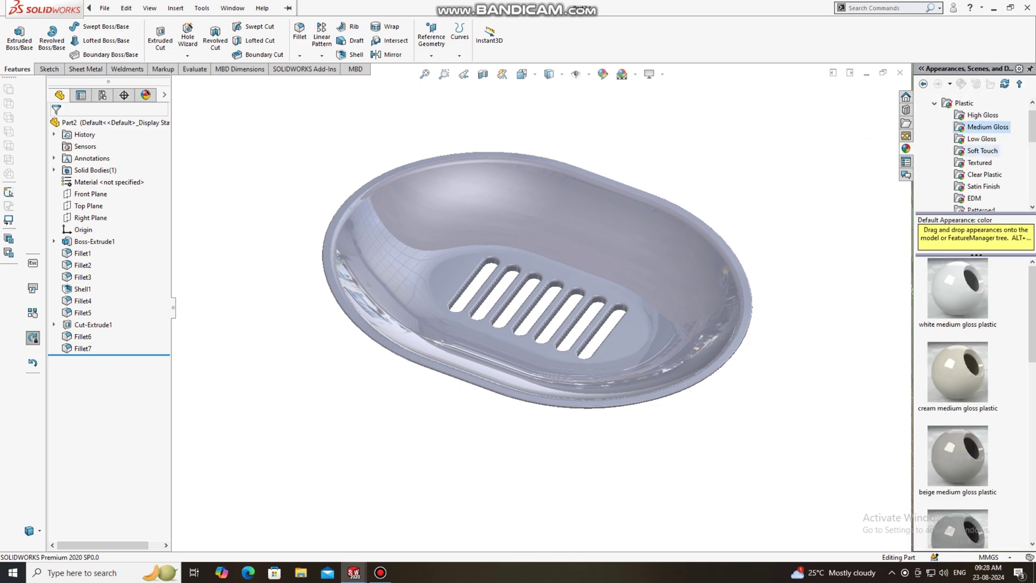
pyautogui.click(982, 151)
pyautogui.click(982, 115)
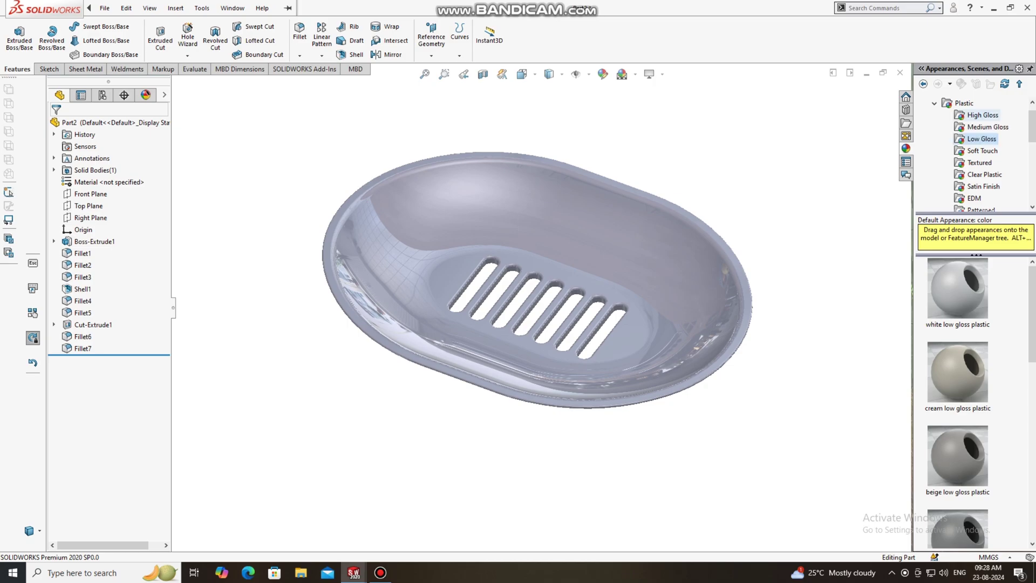
pyautogui.scroll(-2, 958, 402)
pyautogui.scroll(-5, 957, 402)
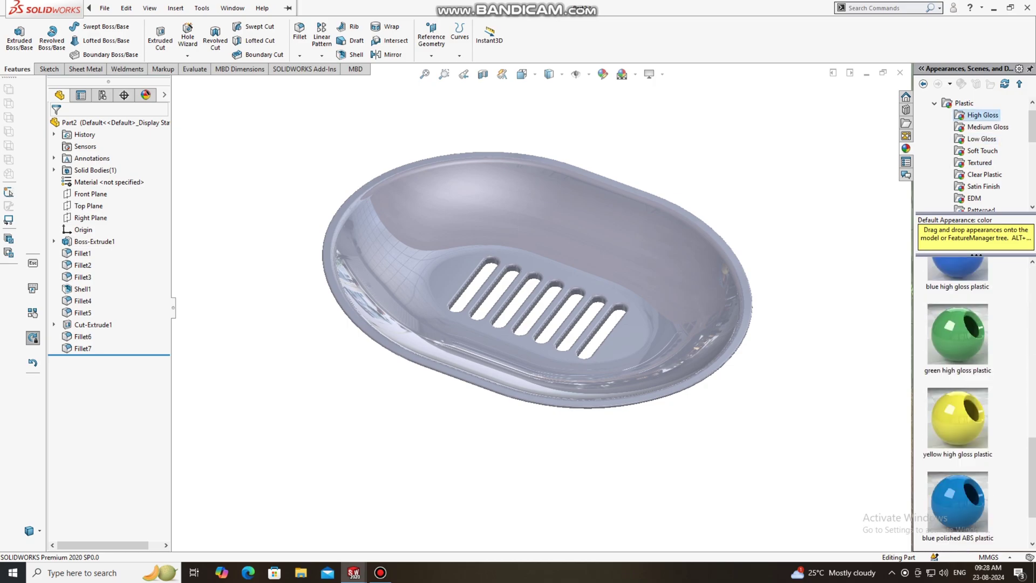
# Step: Try green high gloss plastic and blue polished ABS plastic as appearances on the whole dish body
pyautogui.moveTo(957, 334); pyautogui.dragTo(669, 289)
pyautogui.click(674, 298)
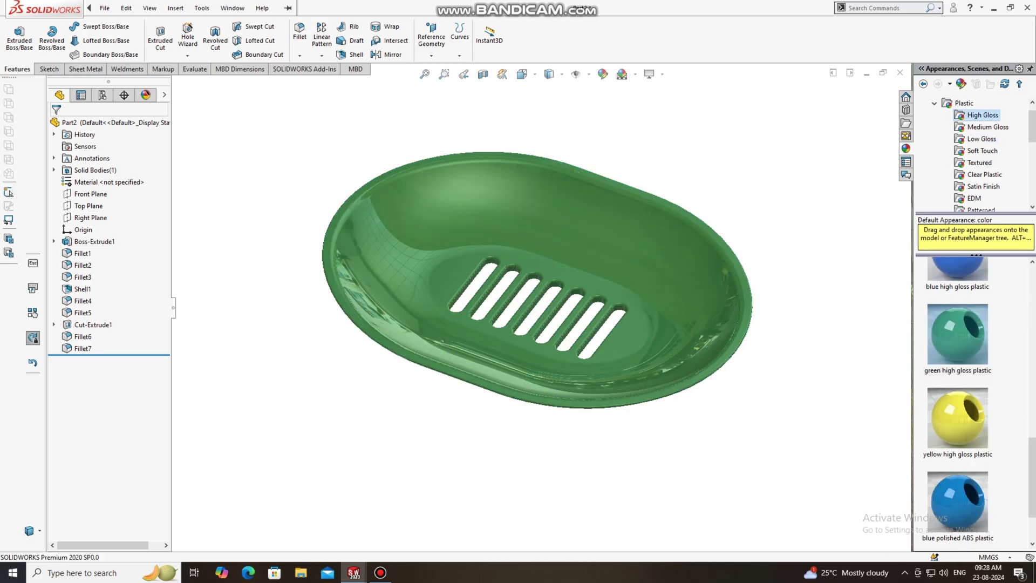
pyautogui.moveTo(669, 292); pyautogui.dragTo(631, 311, button='middle')
pyautogui.moveTo(957, 502); pyautogui.dragTo(665, 291)
pyautogui.click(660, 273)
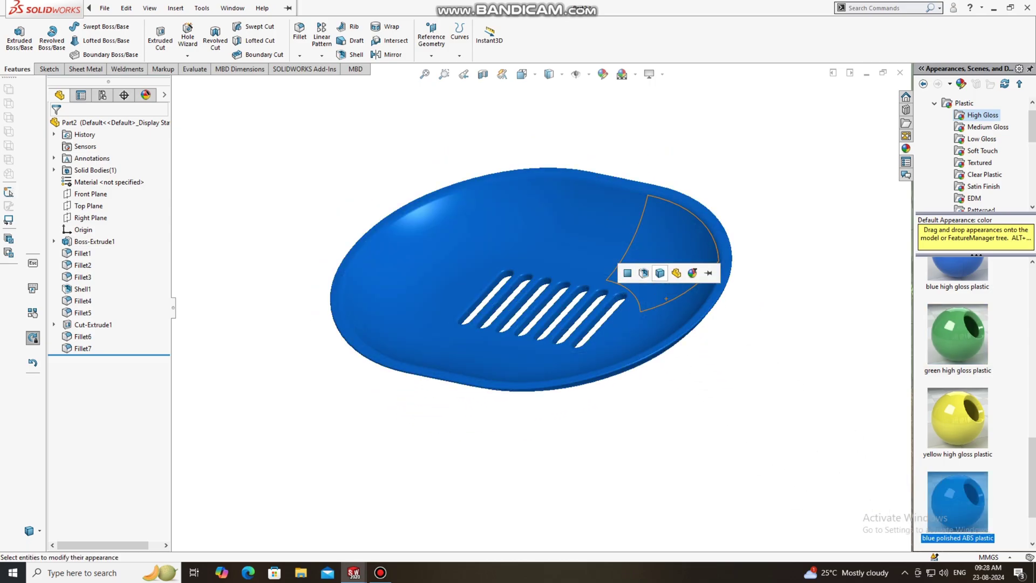
# Step: Apply the yellow high gloss plastic appearance to the whole dish body
pyautogui.moveTo(958, 418); pyautogui.dragTo(598, 249)
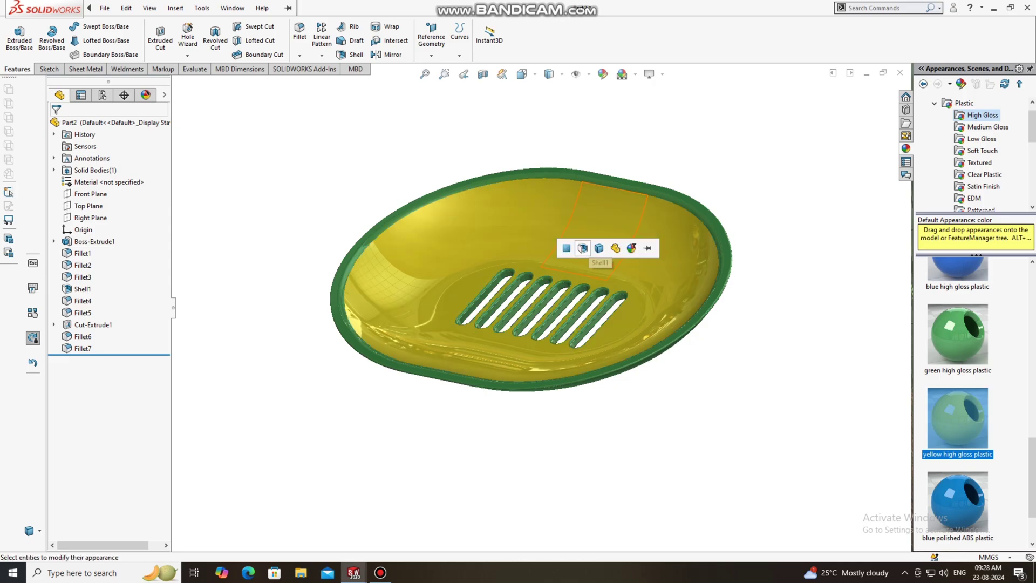
pyautogui.click(599, 249)
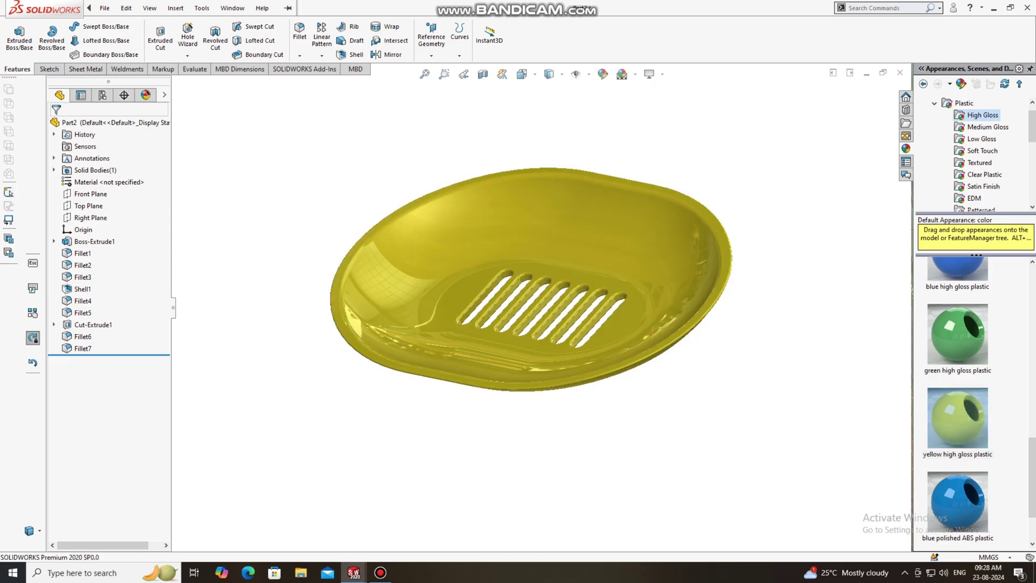
pyautogui.moveTo(599, 253); pyautogui.dragTo(590, 294, button='middle')
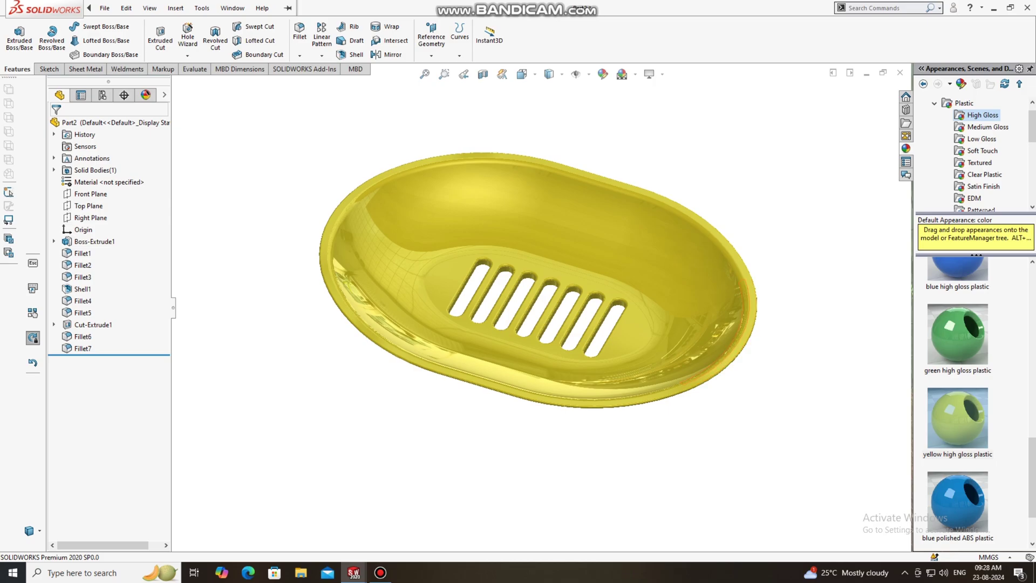
pyautogui.scroll(-2, 600, 294)
pyautogui.scroll(2, 599, 294)
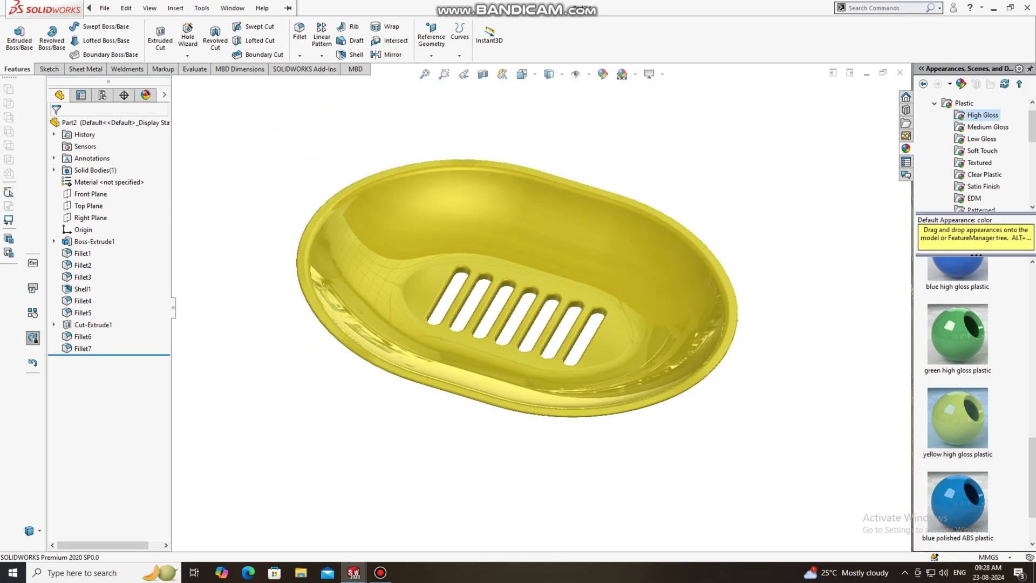
# Step: Return the dish's display to Shaded With Edges and orbit to view its slotted interior
pyautogui.moveTo(583, 286); pyautogui.dragTo(528, 251, button='middle')
pyautogui.click(463, 74)
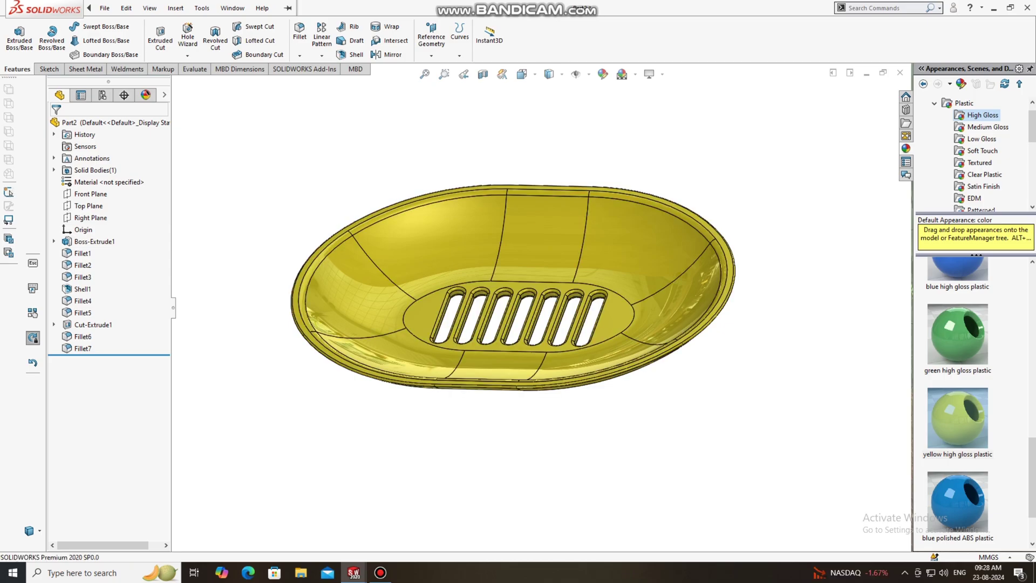
pyautogui.moveTo(526, 302); pyautogui.dragTo(506, 339, button='middle')
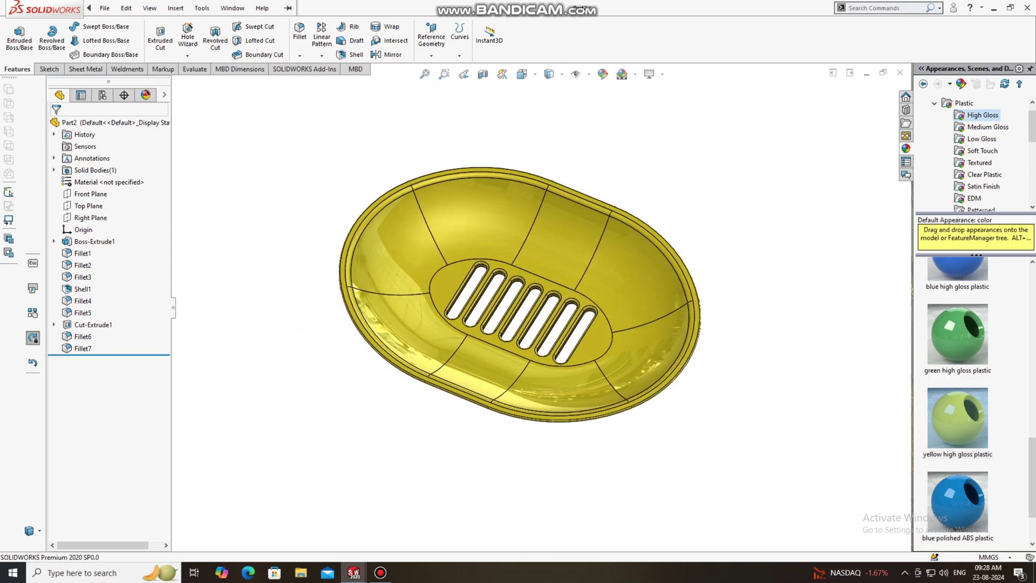